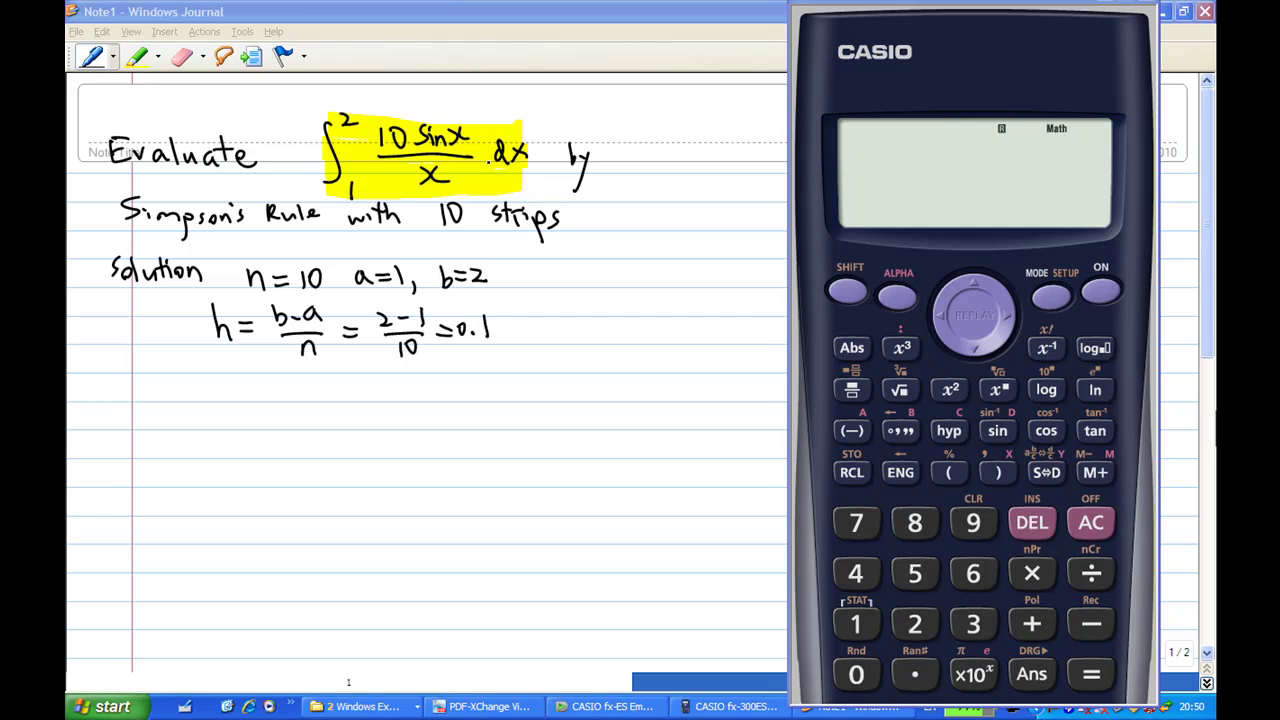
- Set the calculator's angle unit to radians and switch it to TABLE mode
left_click(847, 291)
left_click(1051, 296)
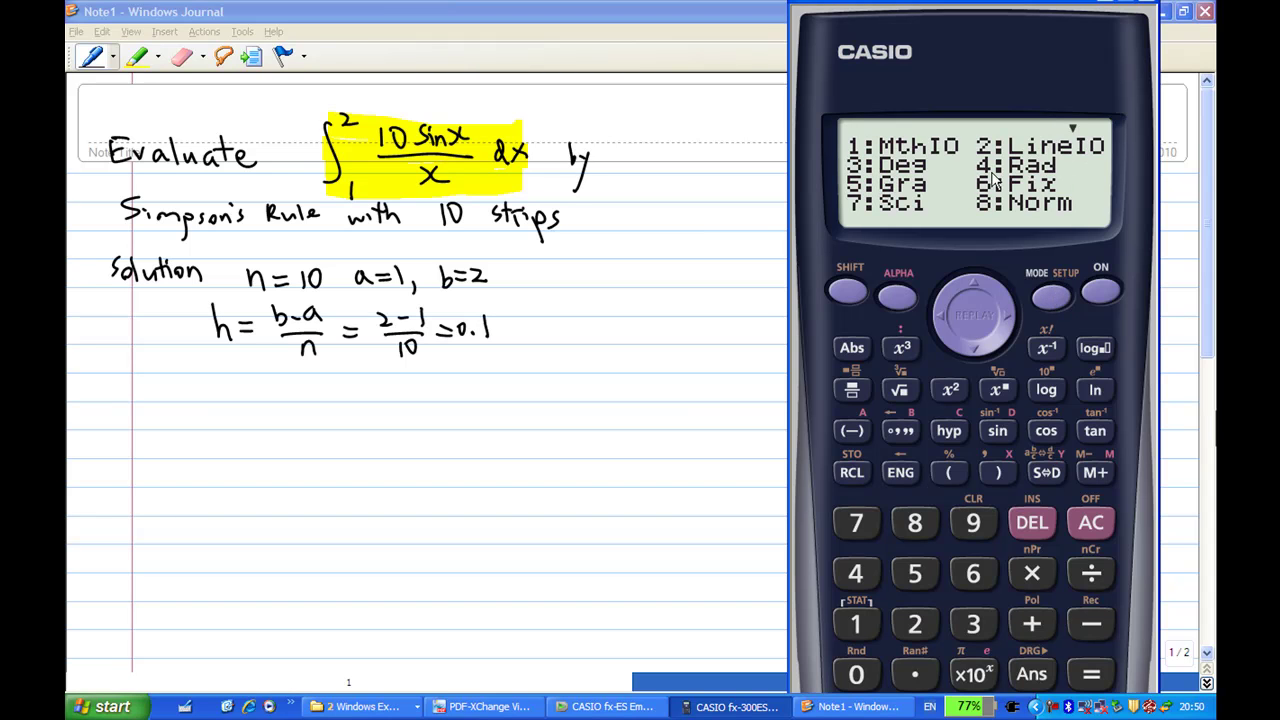
left_click(855, 573)
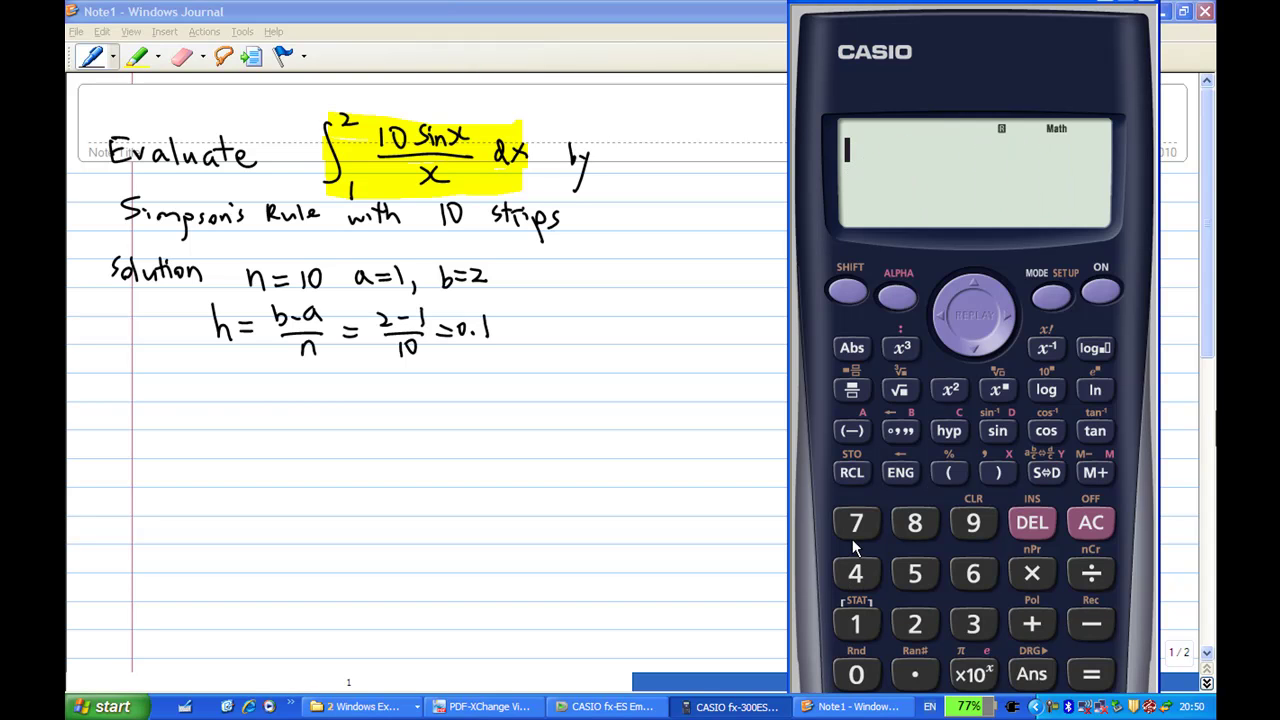
left_click(1054, 297)
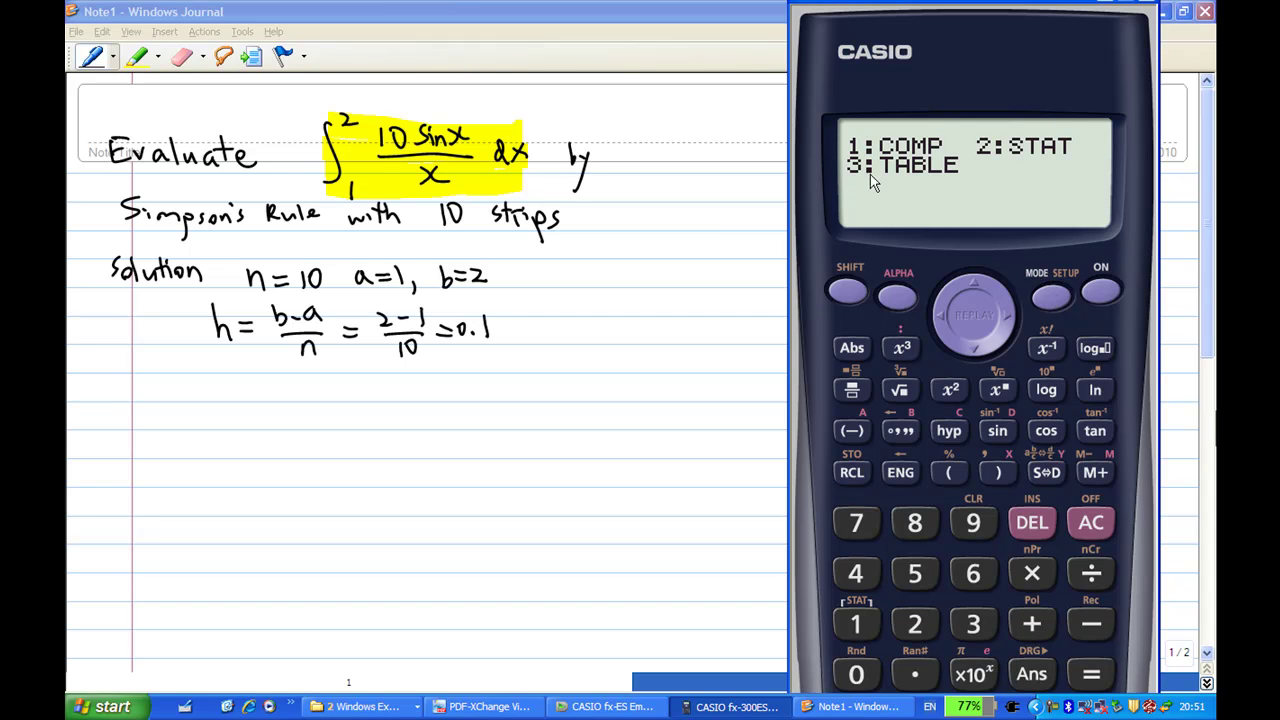
left_click(971, 627)
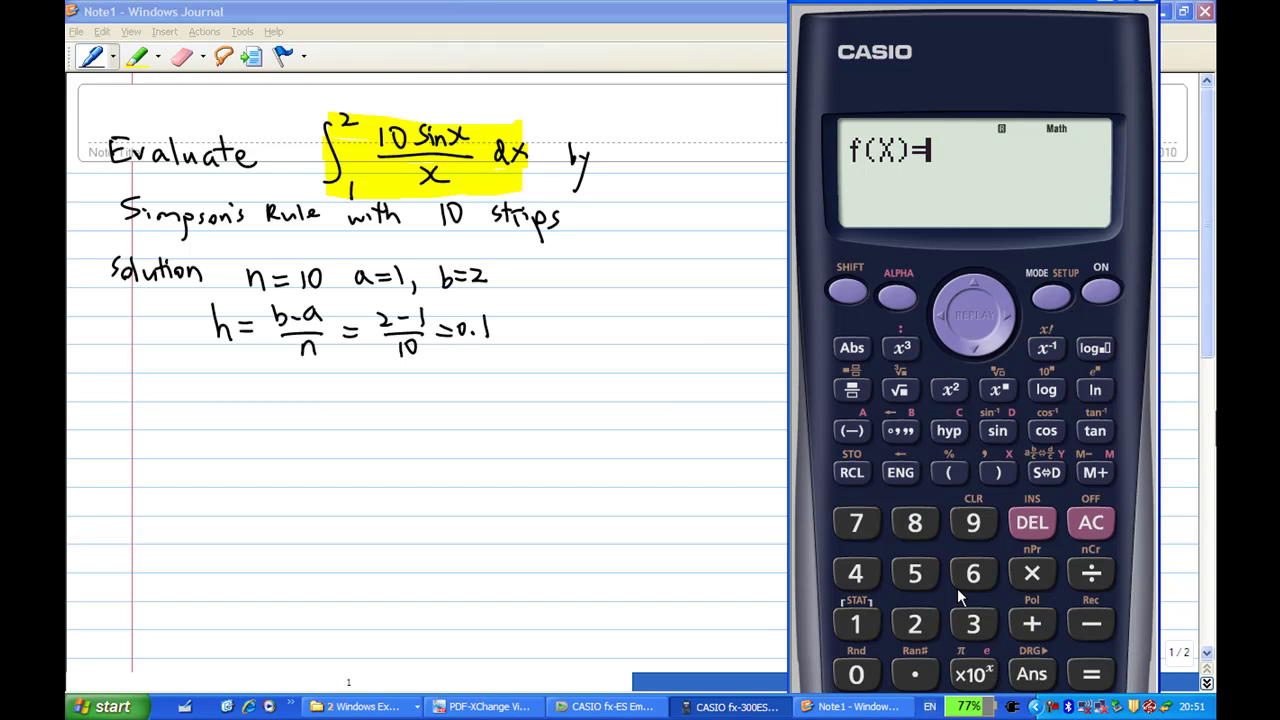
- Define the table function f(X) as the fraction 10×sin(X) over X
left_click(851, 390)
left_click(856, 624)
left_click(856, 674)
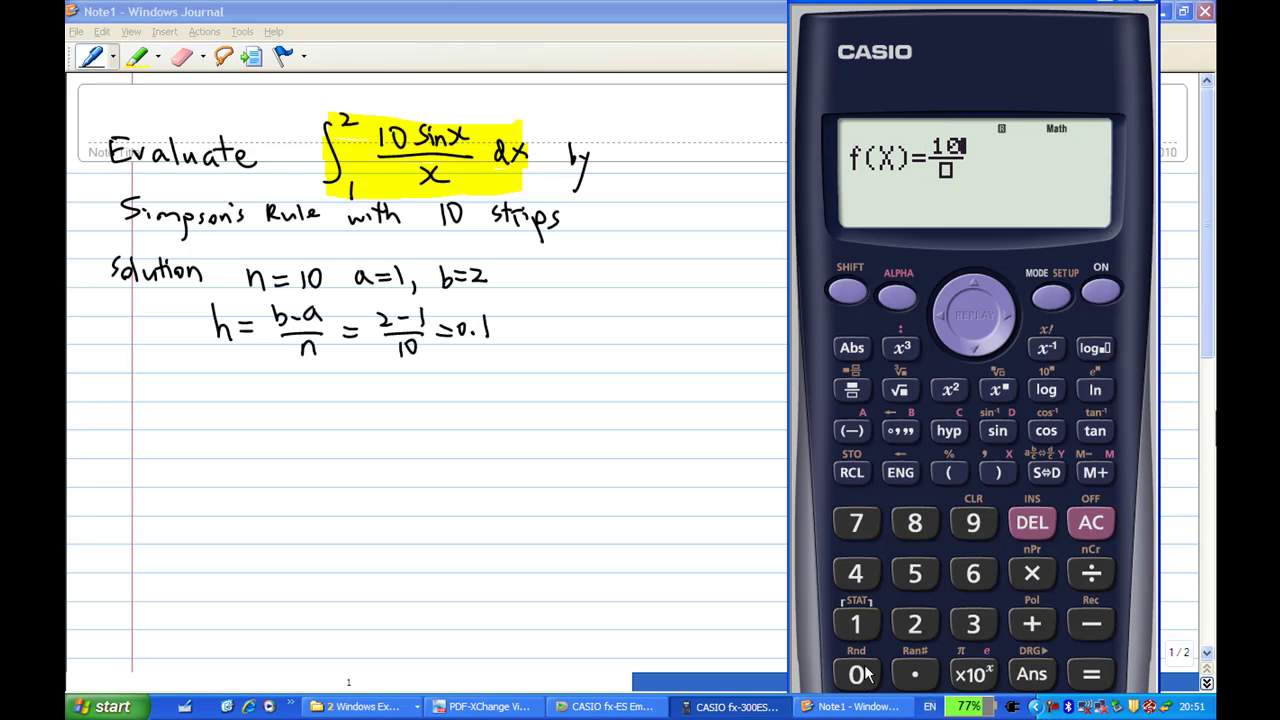
left_click(1032, 573)
left_click(1001, 430)
left_click(895, 300)
left_click(1000, 472)
left_click(998, 472)
left_click(1008, 316)
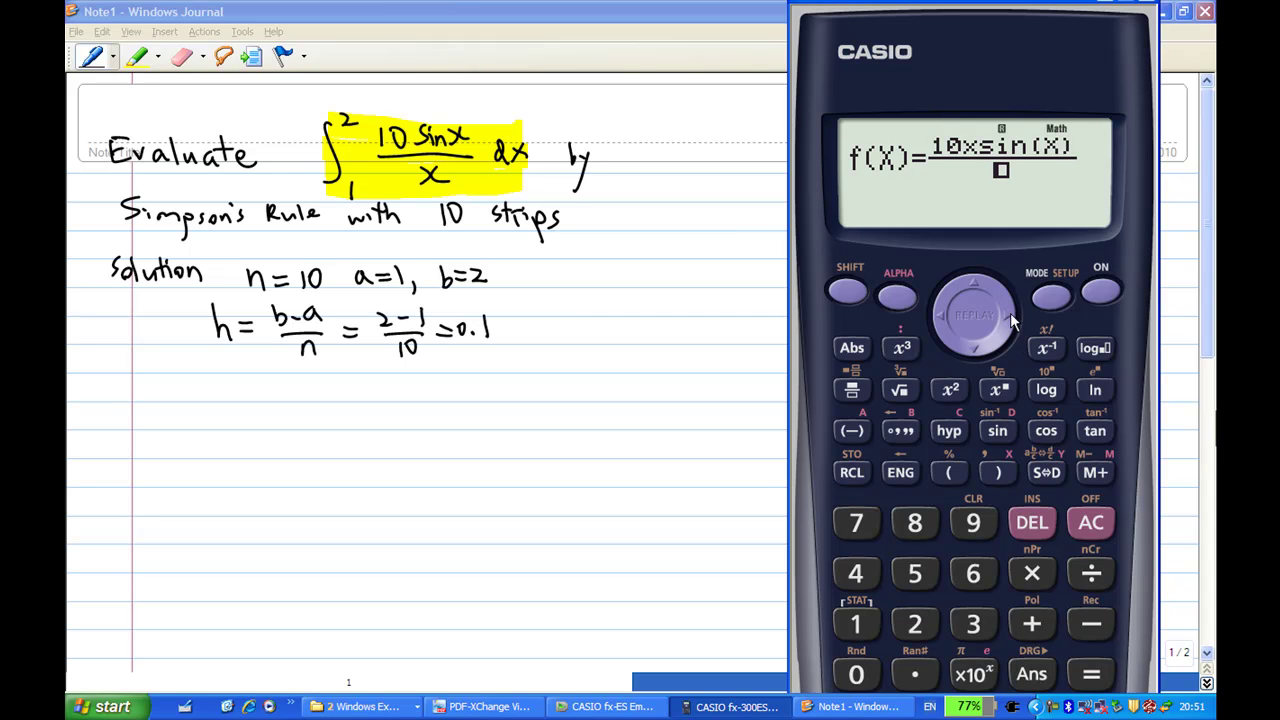
left_click(897, 298)
left_click(998, 472)
left_click(1002, 312)
left_click(1088, 672)
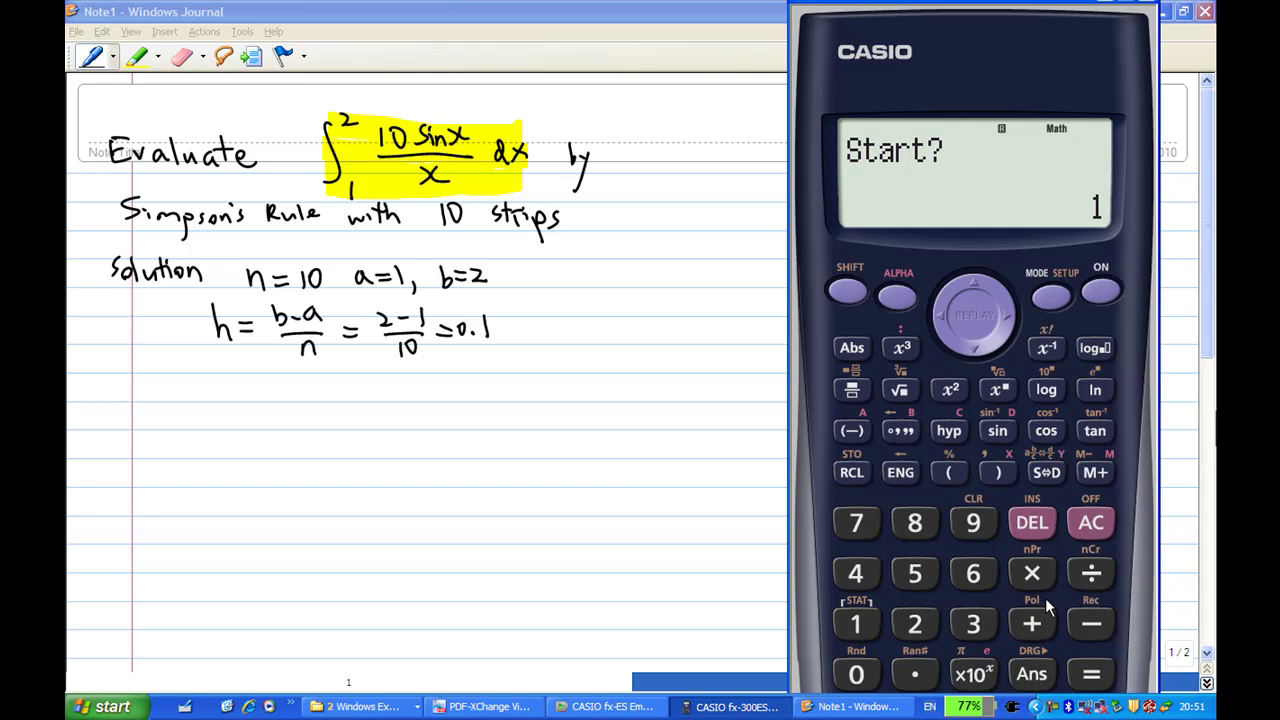
- Generate the function table with start 1, end 2 and step 0.1
left_click(1091, 677)
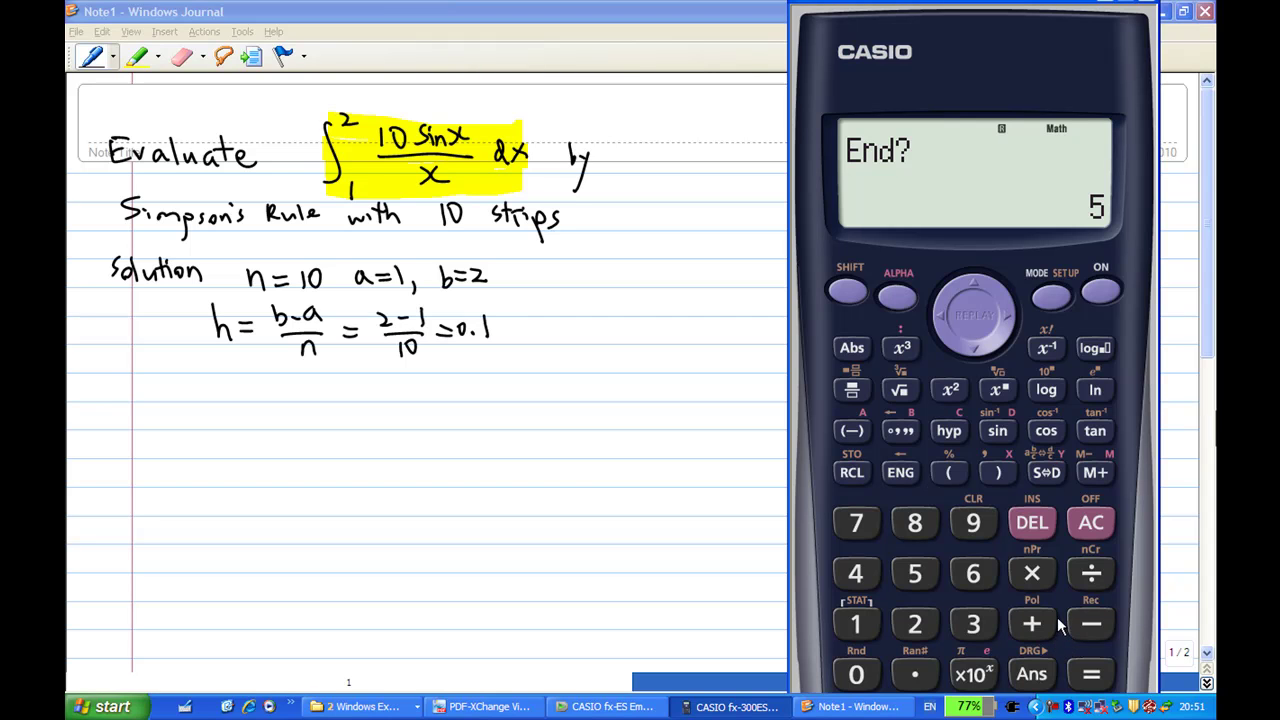
left_click(915, 625)
left_click(1086, 680)
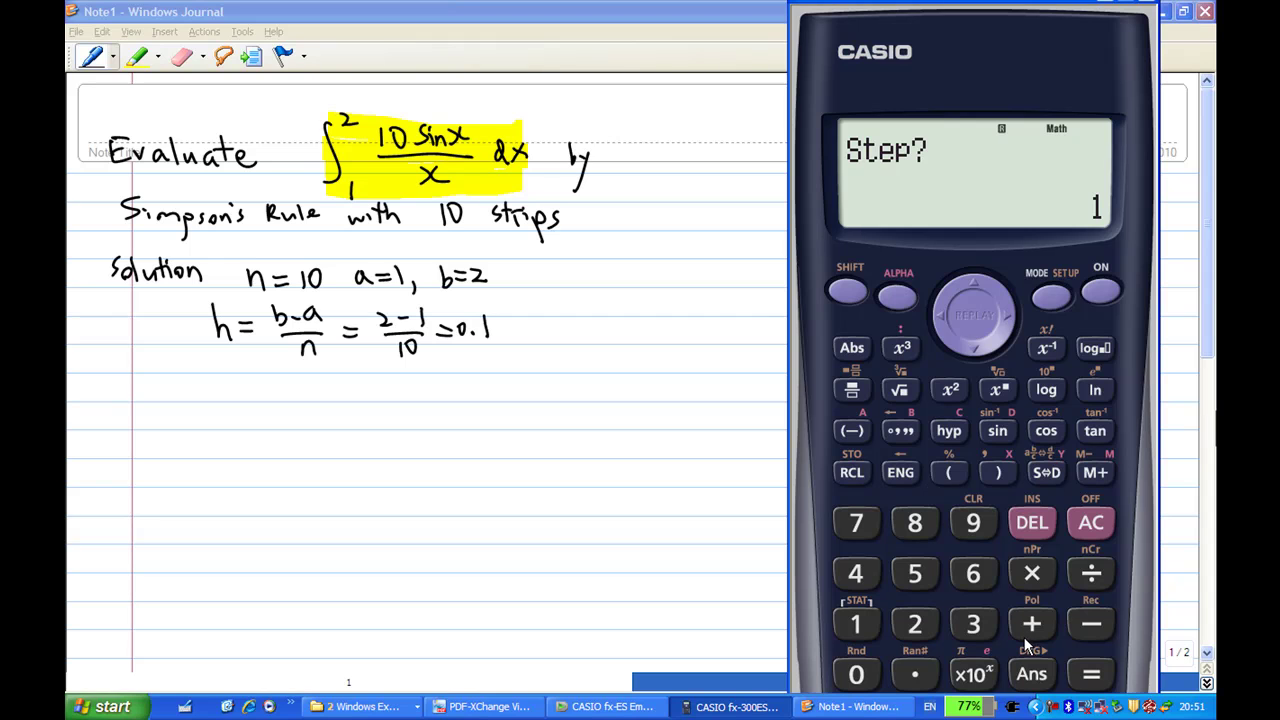
left_click(856, 677)
left_click(914, 675)
left_click(855, 624)
left_click(1091, 675)
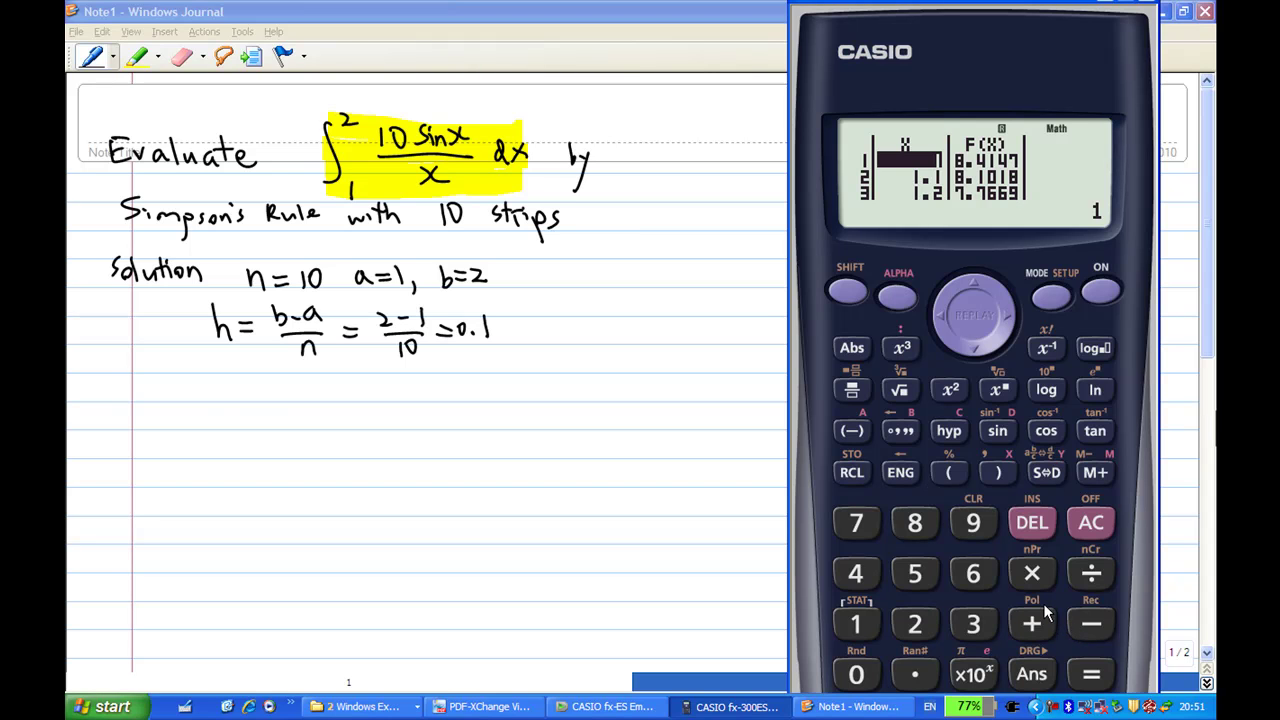
- Inspect the full-precision F(X) values for the first three rows of the table
left_click(1010, 314)
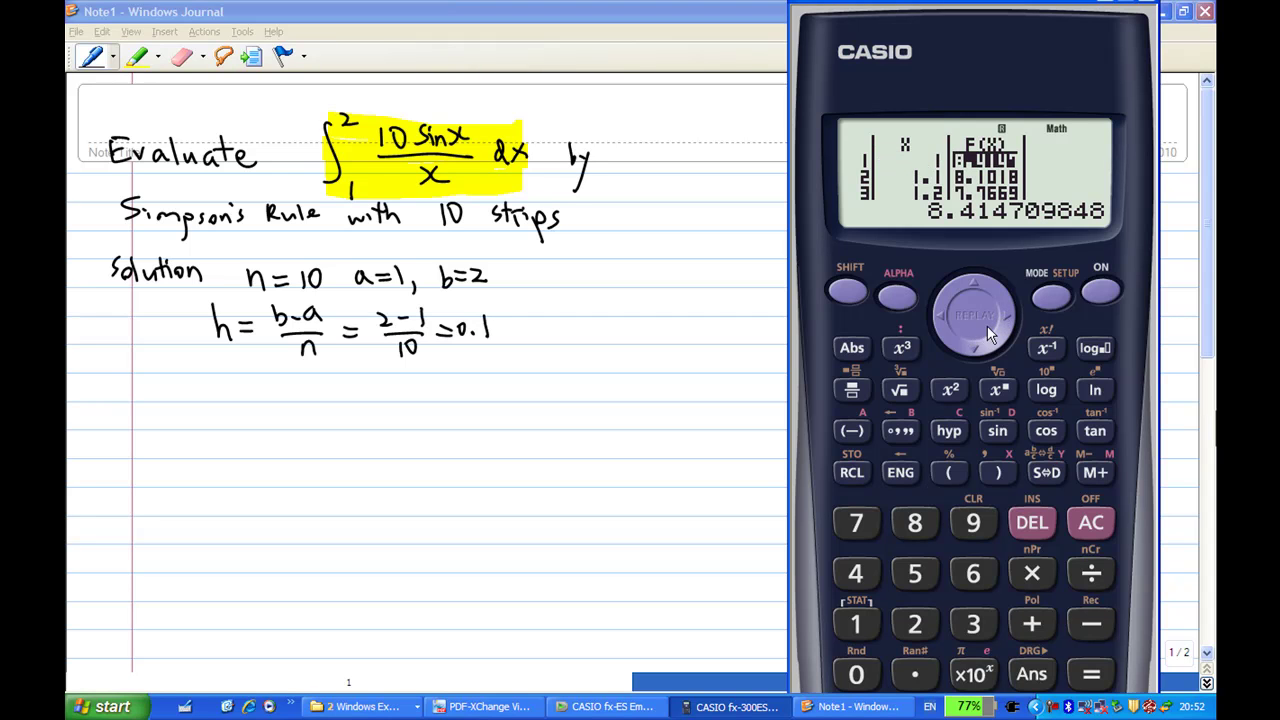
left_click(971, 342)
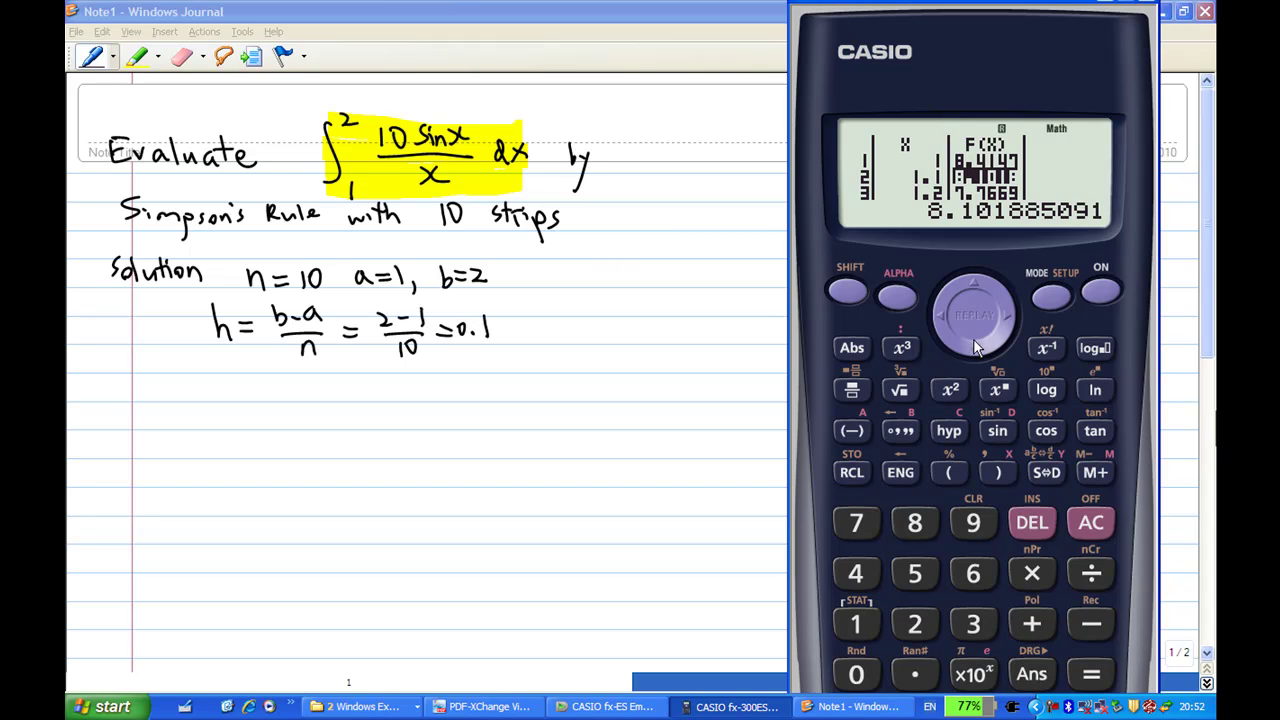
left_click(970, 337)
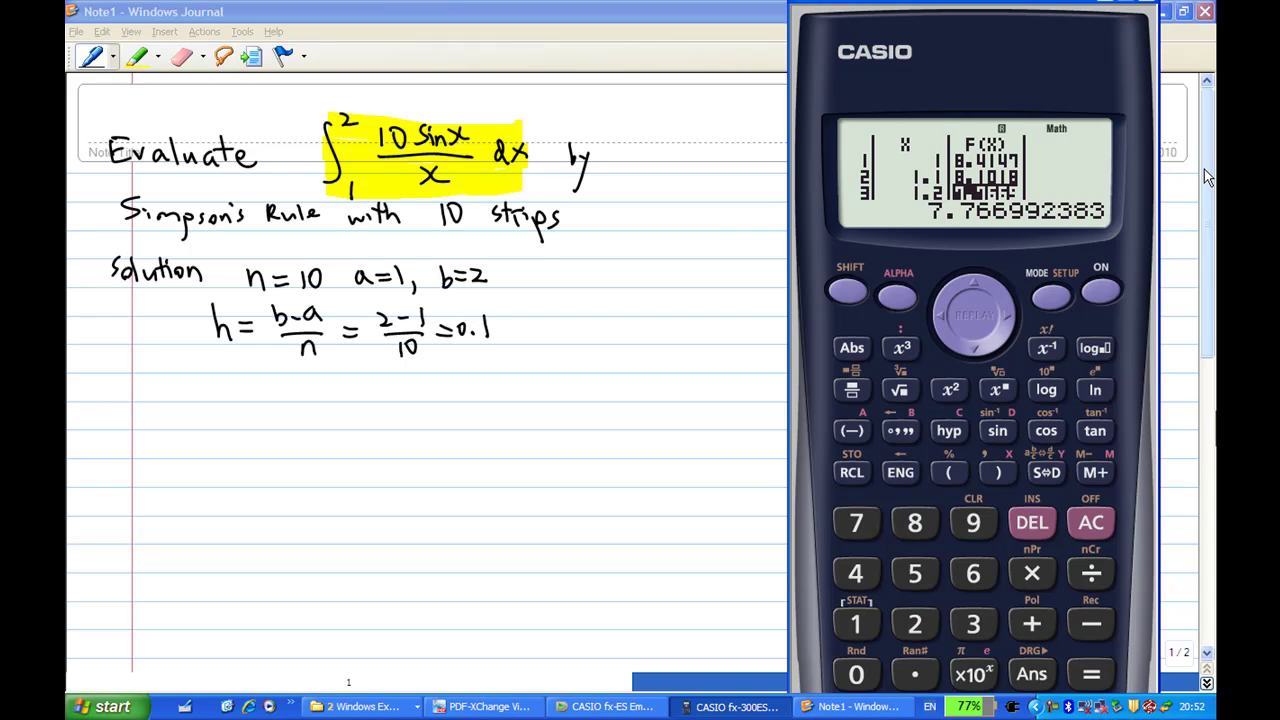
- On page 2 of the Windows Journal note, handwrite a "weight" column beside y: 1, 4, 2, 4, 2, 4, 2, 4, 2, 4, 1
left_click_drag(1205, 173, 1197, 449)
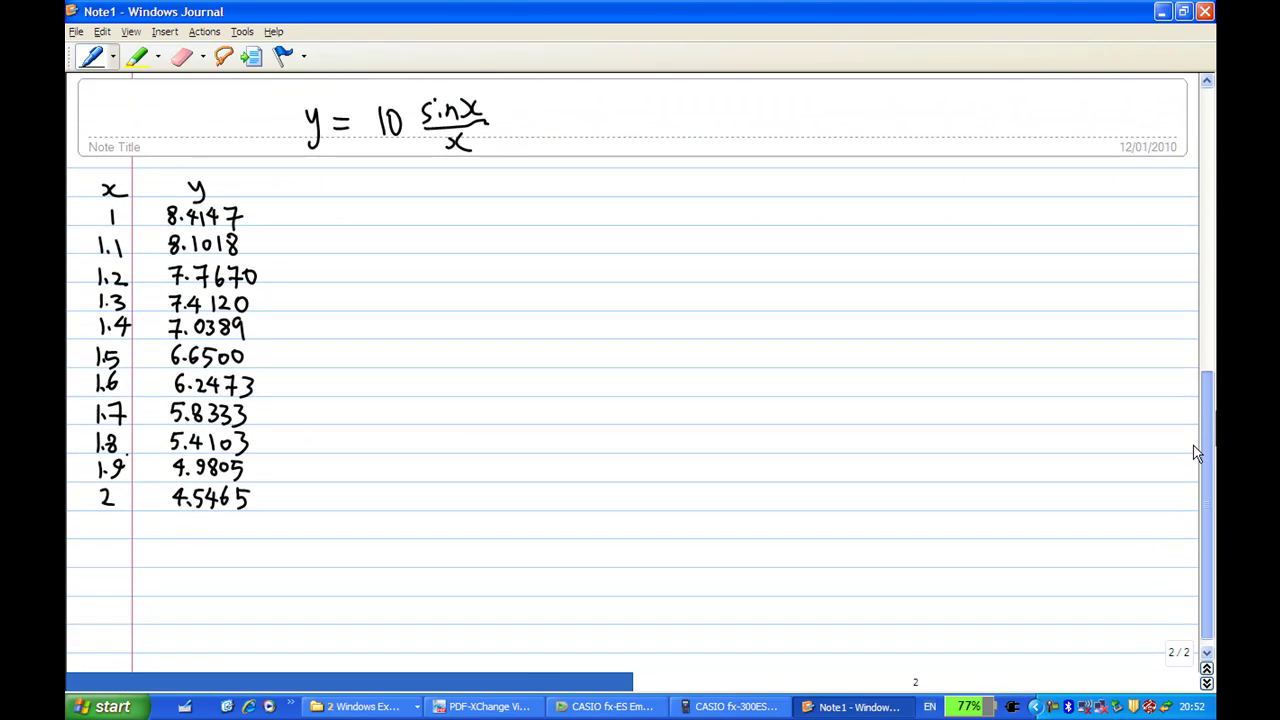
left_click(735, 706)
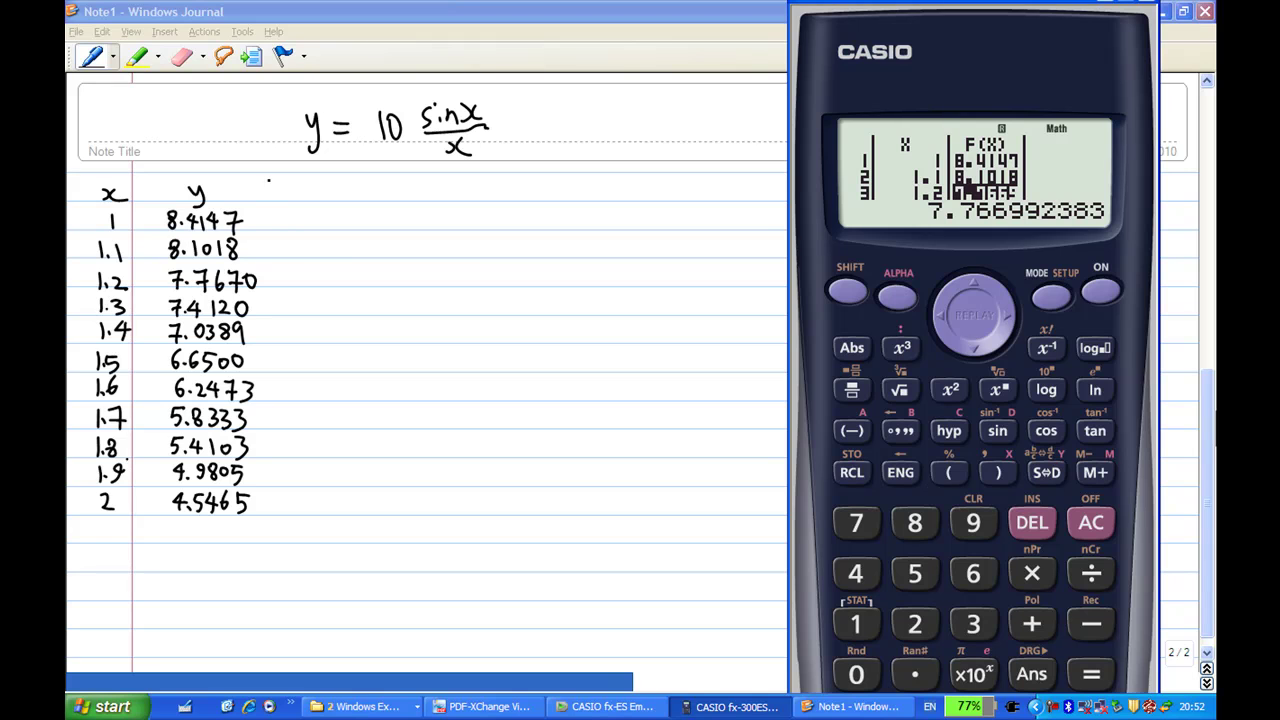
key("alt+Tab")
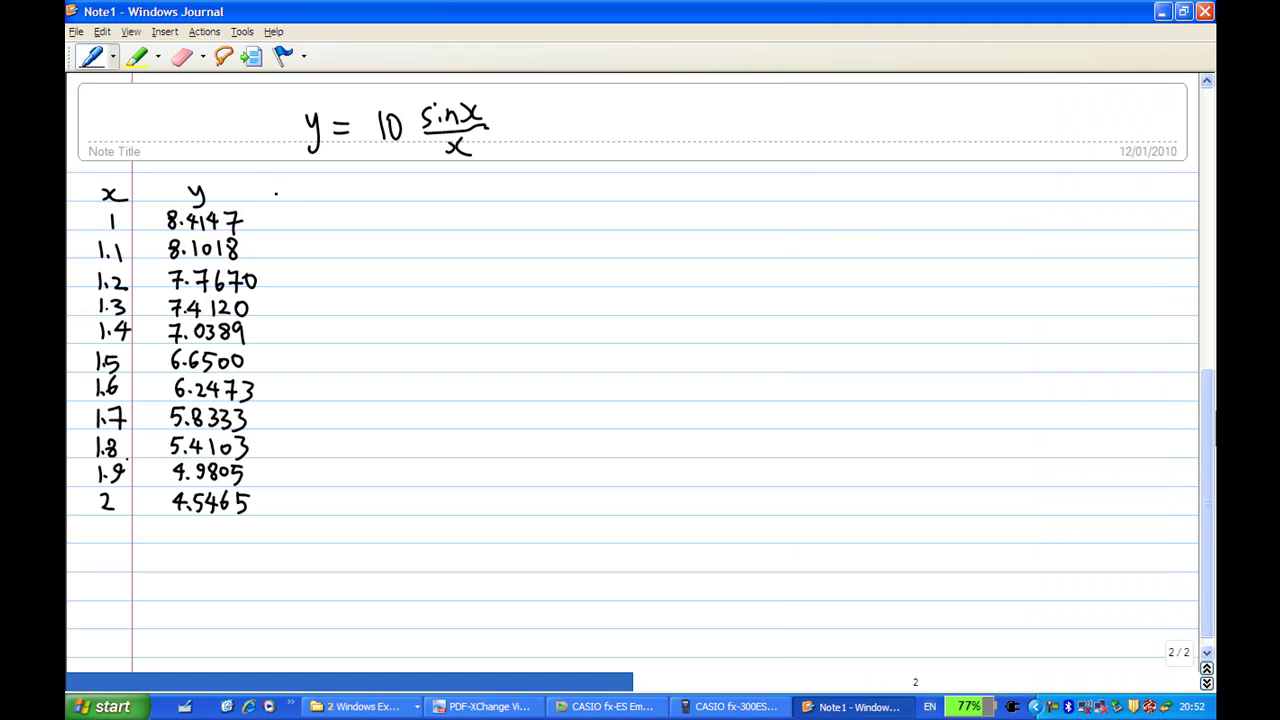
mouse_move(280, 184)
left_mouse_down()
mouse_move(320, 185)
mouse_move(323, 200)
mouse_move(341, 186)
mouse_move(311, 228)
left_mouse_up()
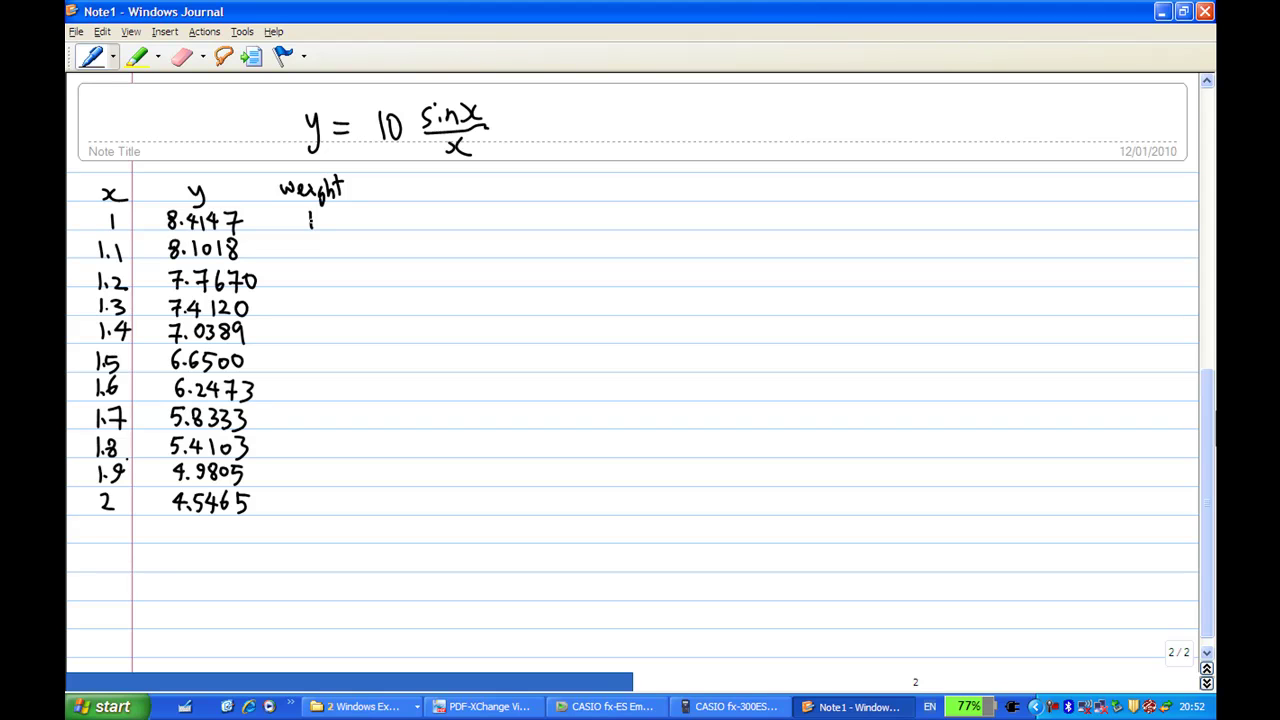
left_click_drag(311, 241, 324, 250)
left_click_drag(318, 240, 317, 260)
mouse_move(311, 270)
left_mouse_down()
mouse_move(327, 284)
mouse_move(305, 305)
mouse_move(324, 304)
left_mouse_up()
left_click_drag(318, 294, 333, 472)
left_click_drag(326, 459, 326, 483)
left_click_drag(324, 494, 326, 517)
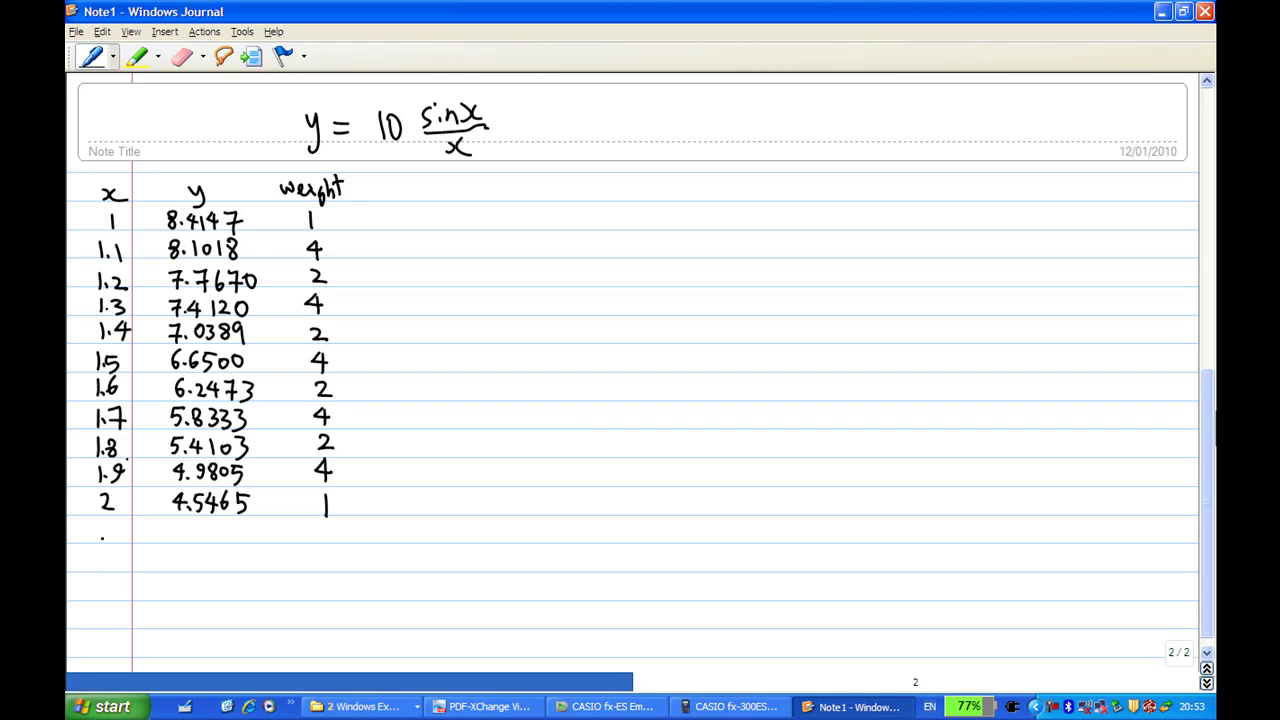
- Below the table, handwrite the start of Simpson's formula: ∫ from a to b of y dx = h/3 { y0 + y10
left_click_drag(101, 537, 87, 606)
left_click_drag(116, 564, 127, 585)
left_click_drag(137, 563, 119, 596)
left_click_drag(150, 580, 152, 590)
mouse_move(155, 578)
left_mouse_down()
mouse_move(170, 590)
mouse_move(106, 620)
left_mouse_up()
left_click_drag(97, 533, 103, 549)
mouse_move(180, 577)
left_mouse_down()
mouse_move(229, 573)
mouse_move(230, 616)
left_mouse_up()
mouse_move(250, 556)
left_mouse_down()
mouse_move(258, 614)
mouse_move(271, 578)
mouse_move(315, 581)
left_mouse_up()
mouse_move(307, 574)
left_mouse_down()
mouse_move(331, 603)
mouse_move(352, 594)
left_mouse_up()
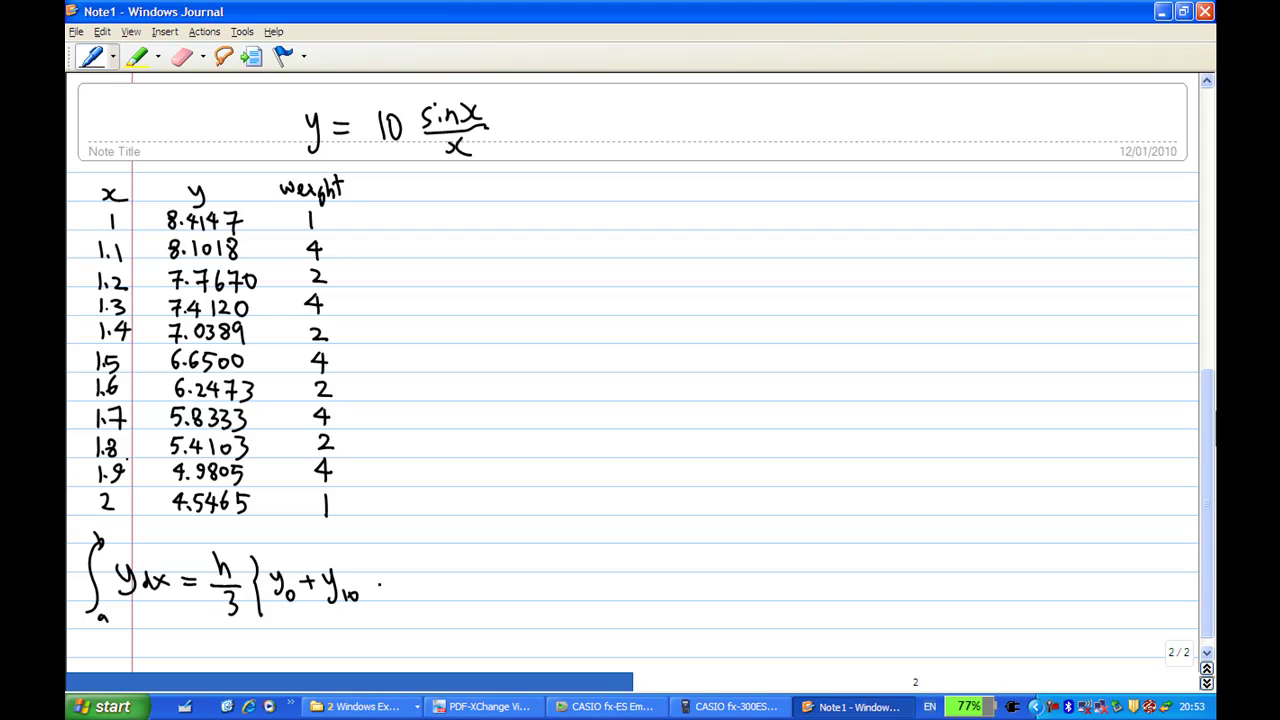
- Continue the handwritten formula with the odd-ordinate term + 4(y1+y3+y5+y7+y9)
left_click_drag(367, 582, 385, 580)
left_click_drag(379, 573, 378, 593)
mouse_move(401, 566)
left_mouse_down()
mouse_move(395, 578)
mouse_move(409, 577)
left_mouse_up()
mouse_move(405, 565)
left_mouse_down()
mouse_move(404, 590)
mouse_move(426, 592)
left_mouse_up()
mouse_move(433, 582)
left_mouse_down()
mouse_move(433, 594)
mouse_move(451, 575)
mouse_move(446, 586)
left_mouse_up()
left_click_drag(450, 562, 456, 594)
left_click_drag(465, 578, 464, 598)
mouse_move(474, 577)
left_mouse_down()
mouse_move(487, 576)
mouse_move(481, 586)
left_mouse_up()
left_click_drag(486, 563, 492, 576)
mouse_move(497, 561)
left_mouse_down()
mouse_move(489, 596)
mouse_move(526, 575)
left_mouse_up()
mouse_move(521, 568)
left_mouse_down()
mouse_move(521, 586)
mouse_move(533, 572)
left_mouse_up()
mouse_move(539, 559)
left_mouse_down()
mouse_move(532, 598)
mouse_move(558, 573)
left_mouse_up()
left_click_drag(554, 566, 564, 576)
mouse_move(571, 561)
left_mouse_down()
mouse_move(563, 598)
mouse_move(584, 600)
left_mouse_up()
- Finish the handwritten formula with the even-ordinate term + 2(y2+y4+y6+y8) and the closing brace
mouse_move(588, 556)
left_mouse_down()
mouse_move(590, 604)
mouse_move(608, 574)
mouse_move(603, 586)
mouse_move(629, 583)
mouse_move(635, 596)
mouse_move(640, 578)
left_mouse_up()
mouse_move(646, 564)
left_mouse_down()
mouse_move(636, 590)
mouse_move(664, 577)
mouse_move(658, 586)
left_mouse_up()
left_click_drag(663, 562, 668, 574)
left_click_drag(675, 564, 681, 596)
mouse_move(682, 575)
left_mouse_down()
mouse_move(697, 574)
mouse_move(692, 584)
left_mouse_up()
left_click_drag(695, 561, 700, 573)
mouse_move(707, 560)
left_mouse_down()
mouse_move(702, 592)
mouse_move(734, 575)
left_mouse_up()
mouse_move(724, 566)
left_mouse_down()
mouse_move(724, 584)
mouse_move(735, 574)
left_mouse_up()
mouse_move(744, 558)
left_mouse_down()
mouse_move(737, 592)
mouse_move(776, 596)
mouse_move(768, 606)
left_mouse_up()
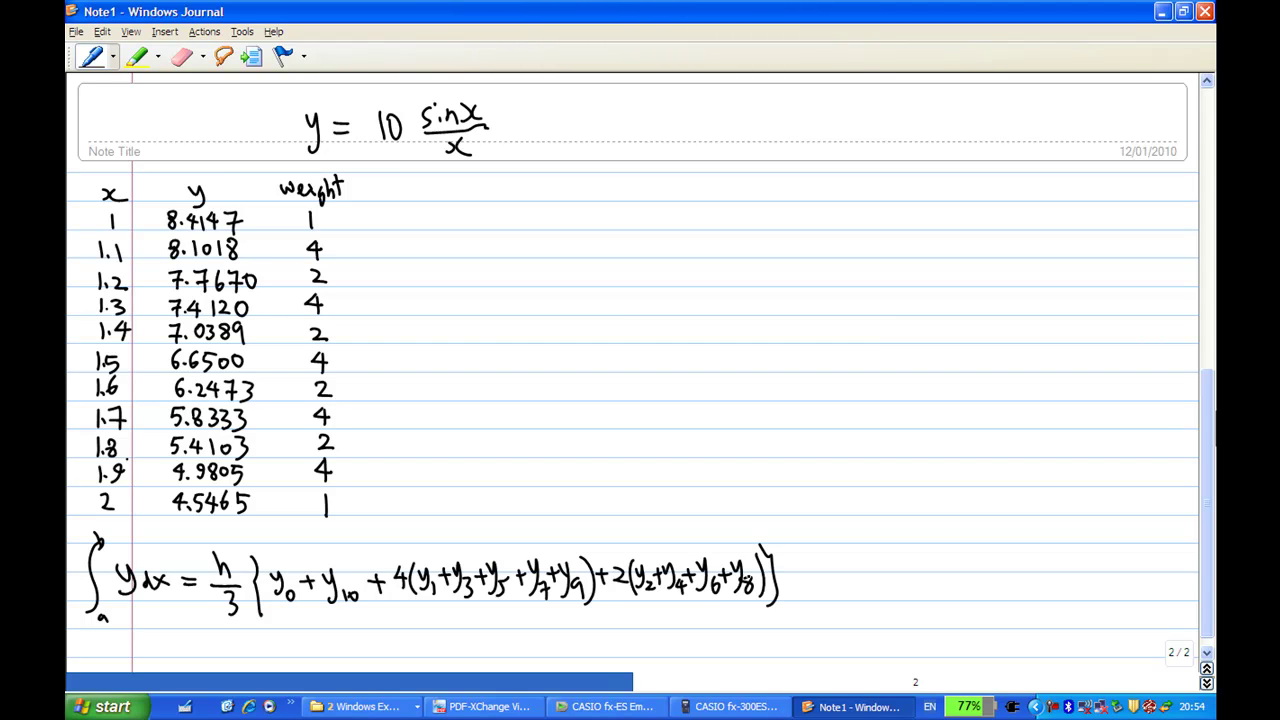
- With a red pen, label the y values 8.4147 as =y0, 8.1018 as =y1 and 4.5465 as =y10
left_click(113, 57)
left_click(96, 131)
mouse_move(252, 216)
left_mouse_down()
mouse_move(268, 230)
mouse_move(253, 223)
left_mouse_up()
left_click_drag(243, 229, 253, 245)
left_click_drag(243, 250, 254, 250)
left_click_drag(257, 241, 270, 262)
left_click_drag(251, 497, 262, 497)
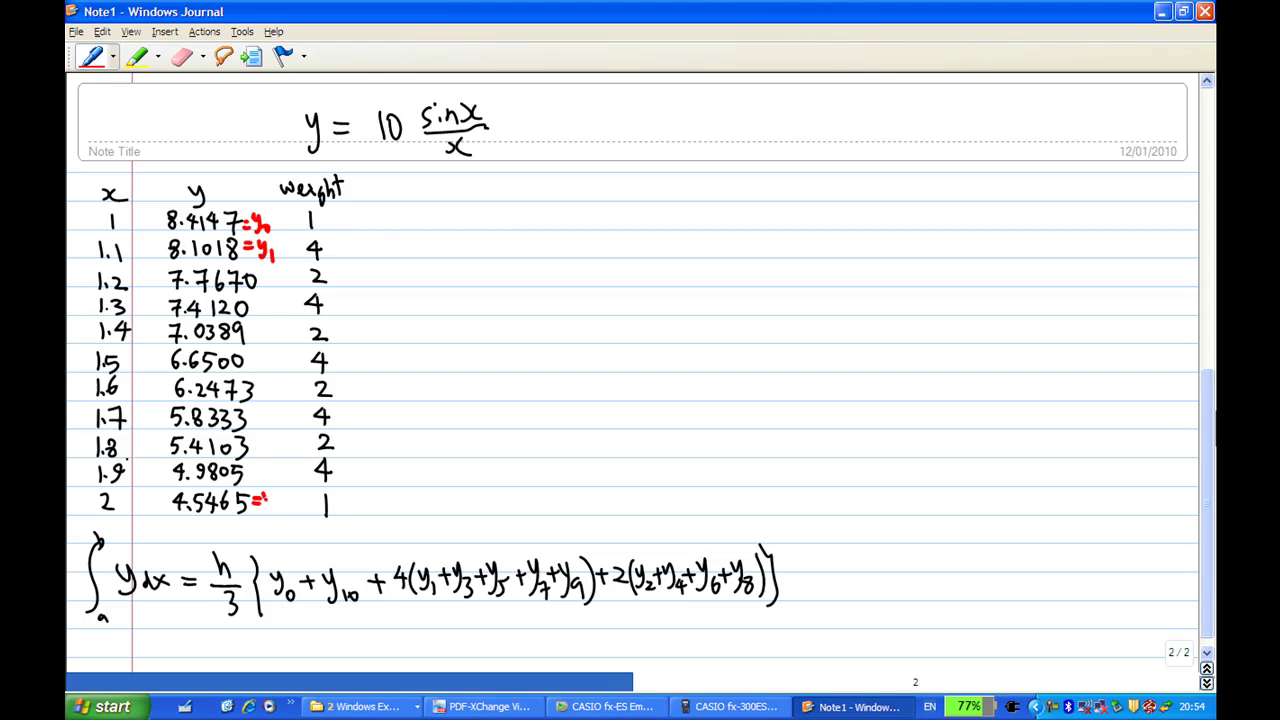
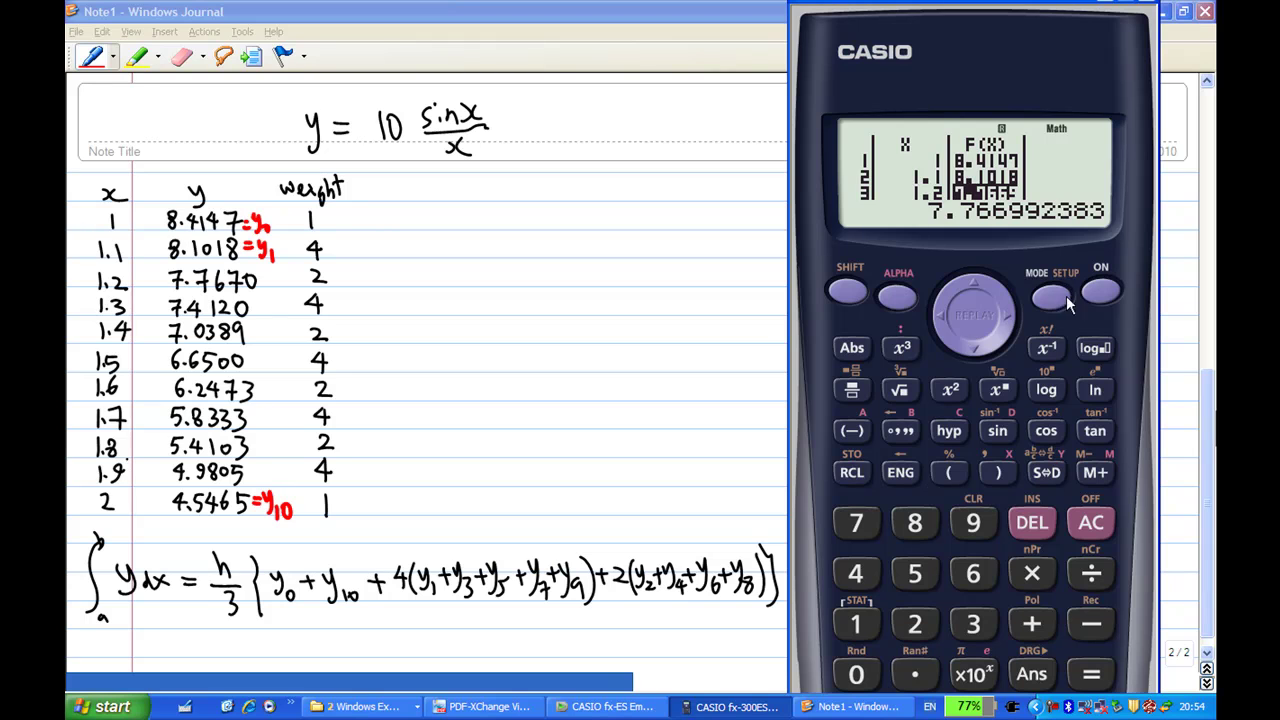
- Switch the CASIO calculator to STAT mode with the 1-VAR data table
left_click(1050, 296)
left_click(917, 616)
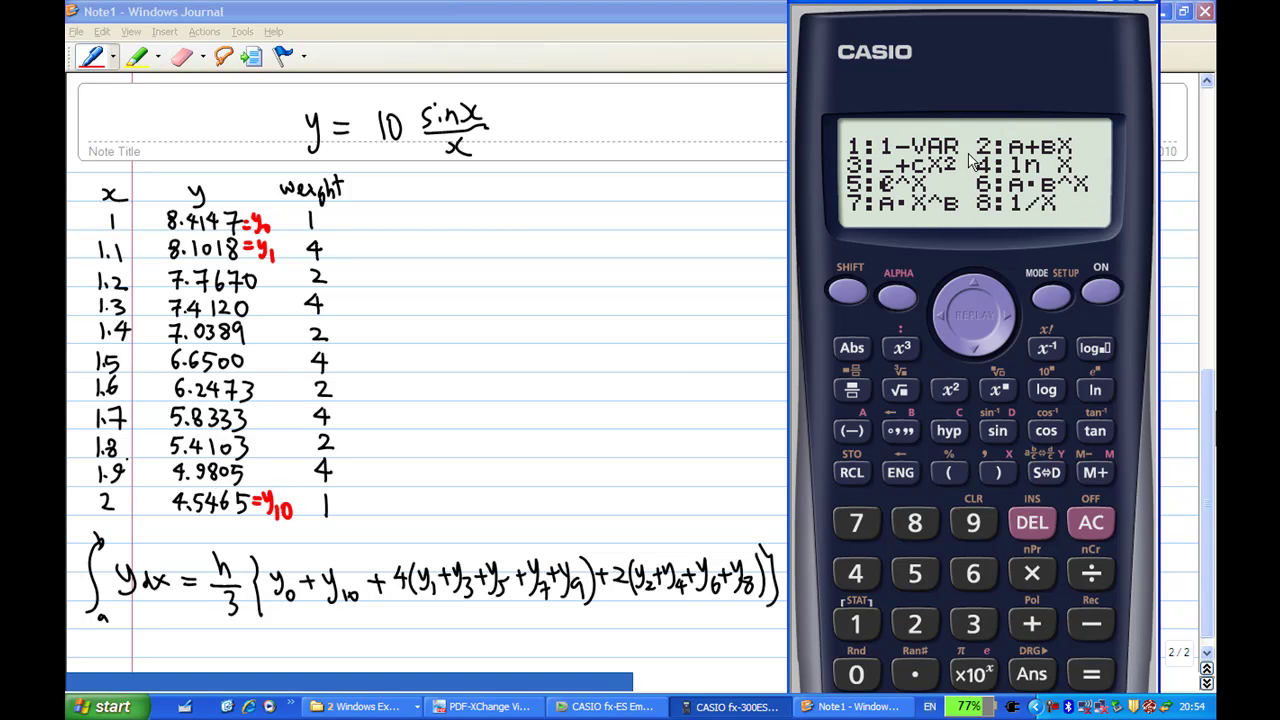
left_click(853, 622)
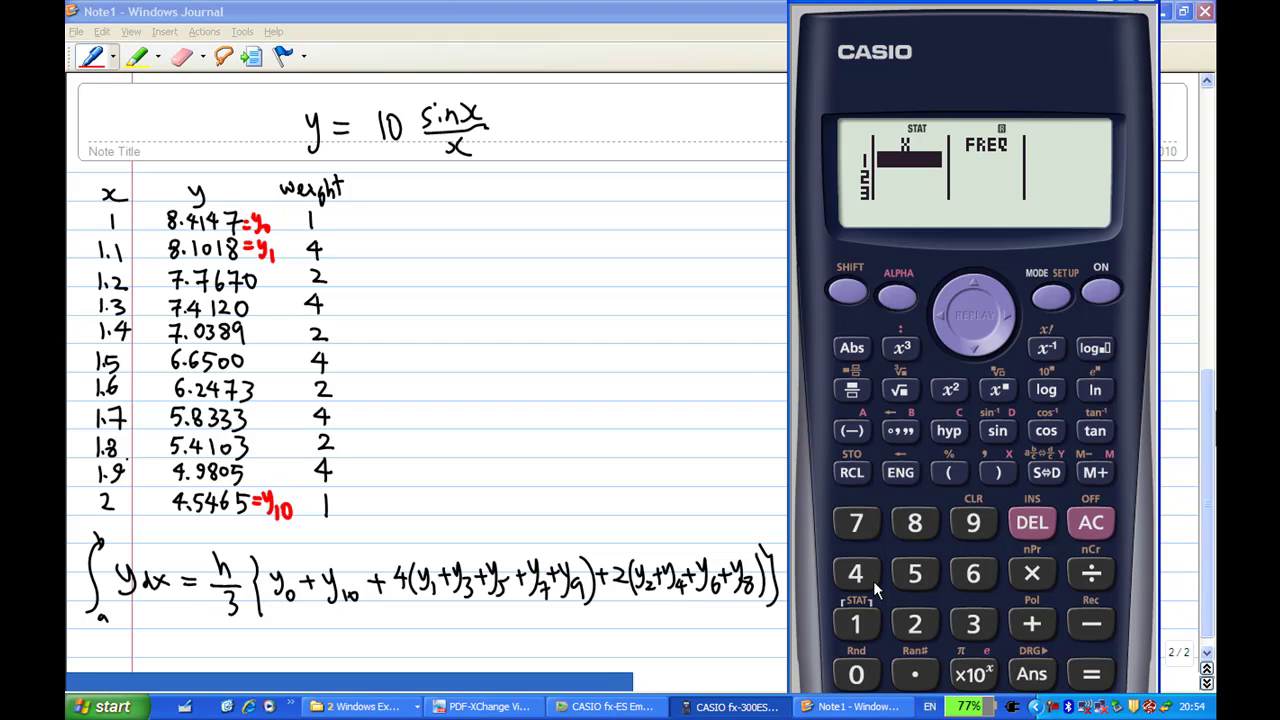
- Enter the first four y values in the X column: 8.4147, 8.1018, 7.7670 and 7.4120
type("8.4147")
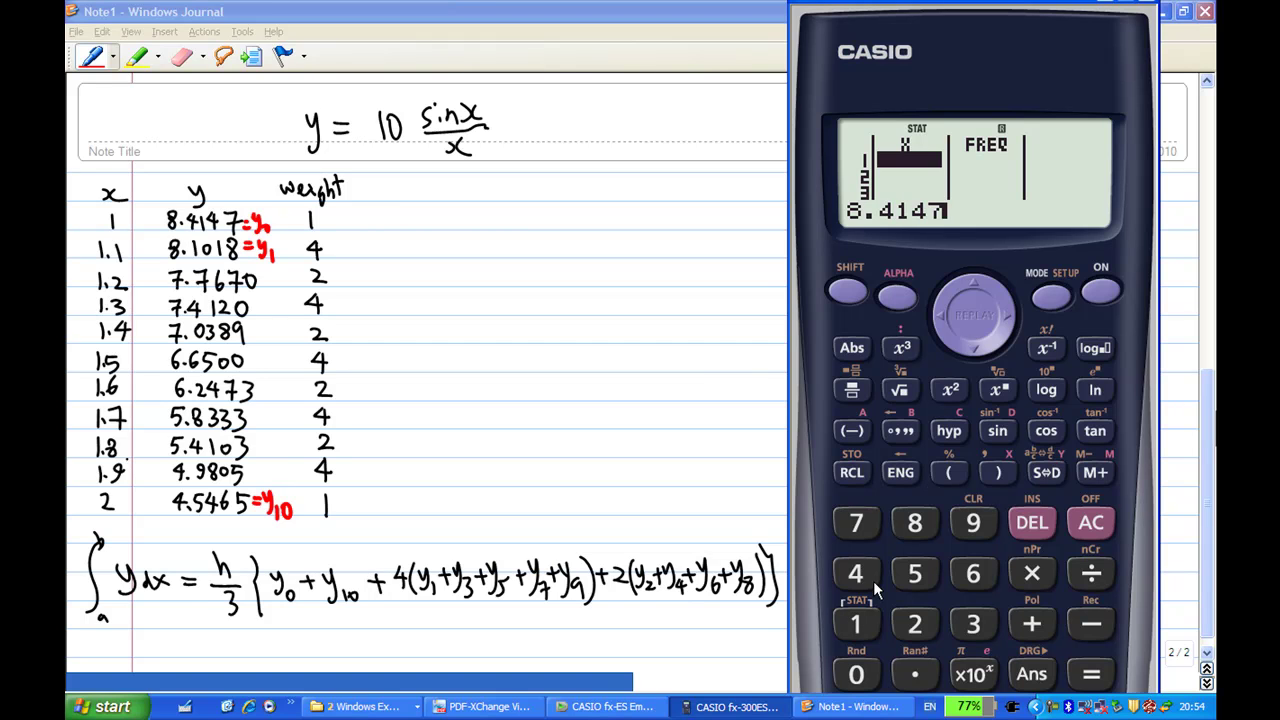
key("Return")
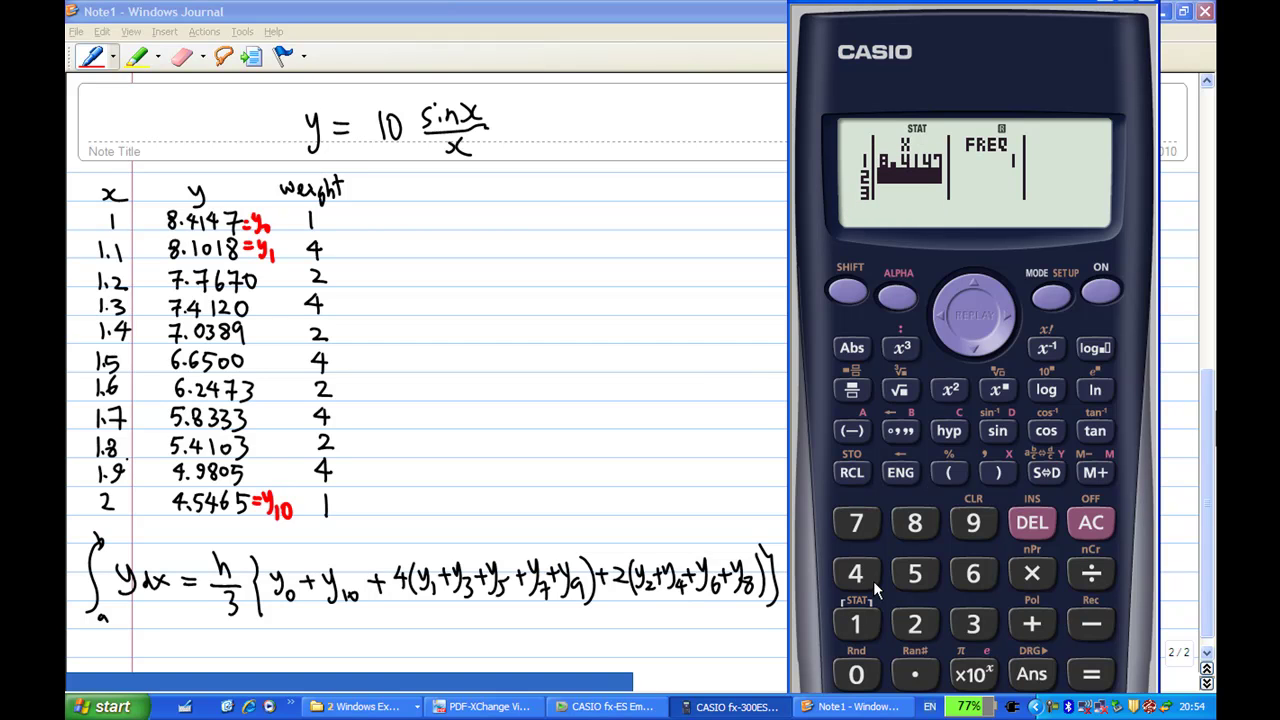
type("8.1018")
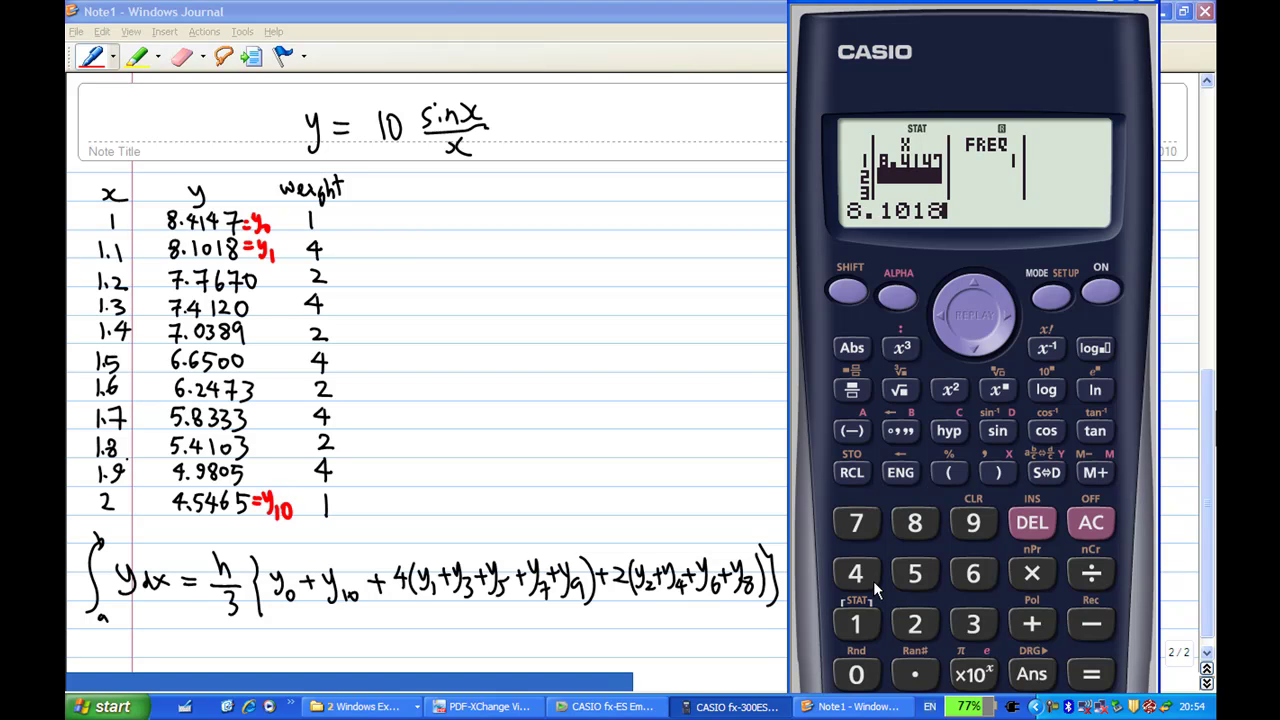
key("Return")
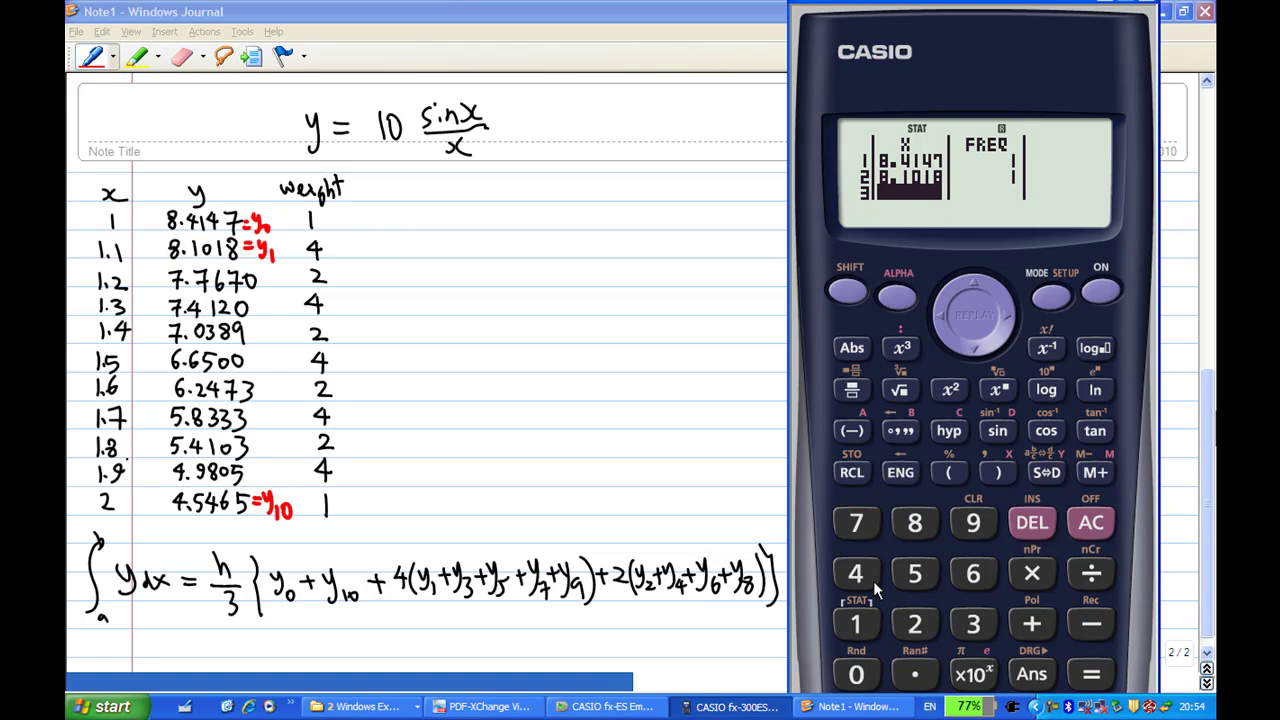
type("7.7670")
key("Return")
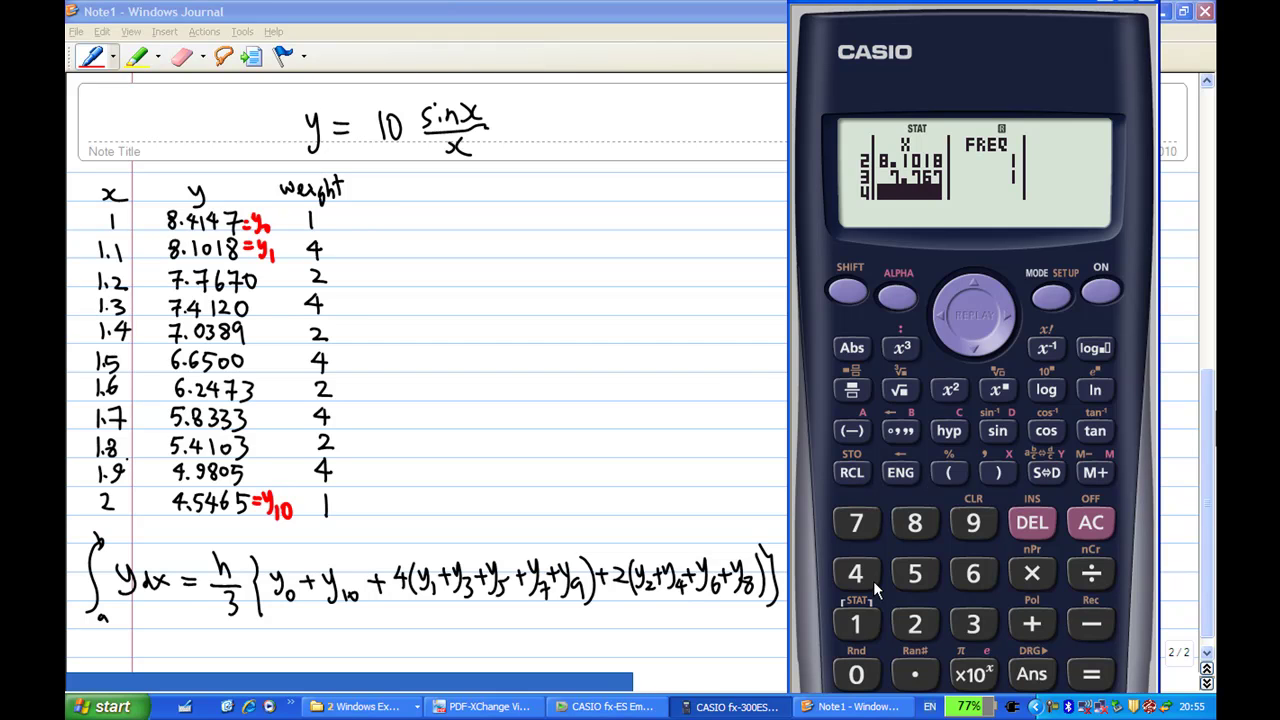
type("7.4120")
key("Return")
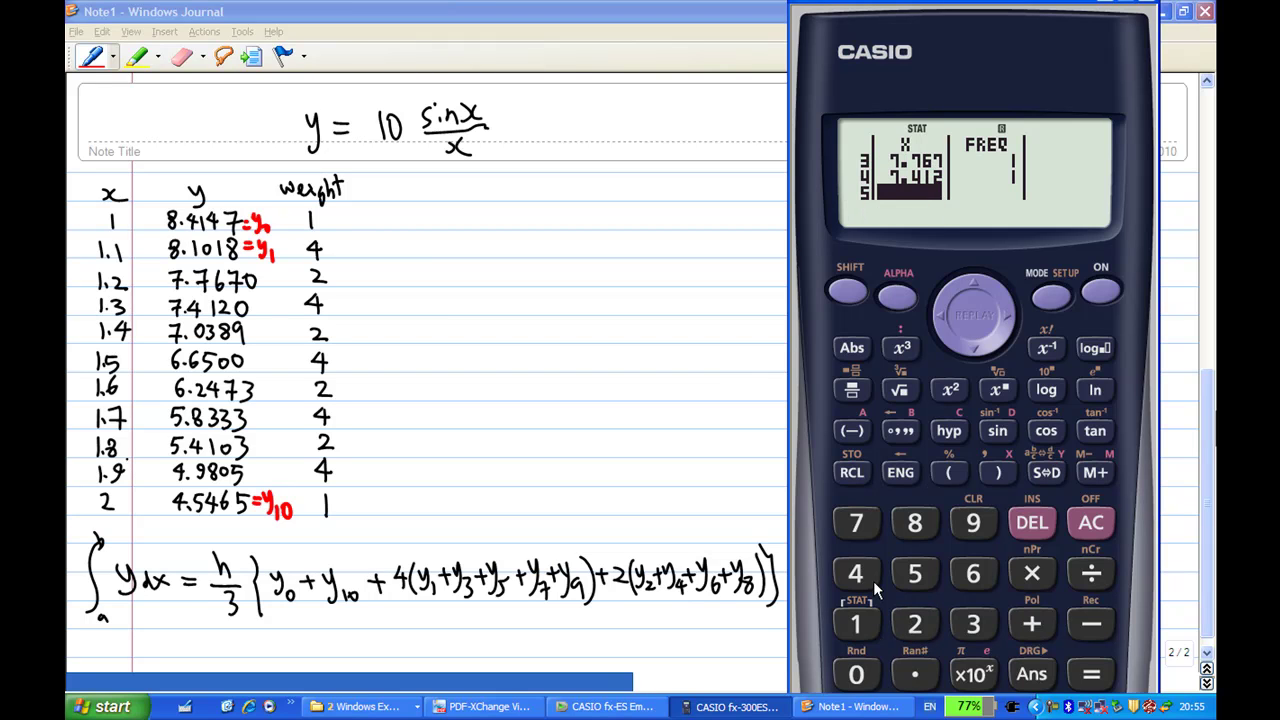
- Enter 7.0389, 6.6500 and 6.2473 as the fifth to seventh values in the X column
type("7.0389")
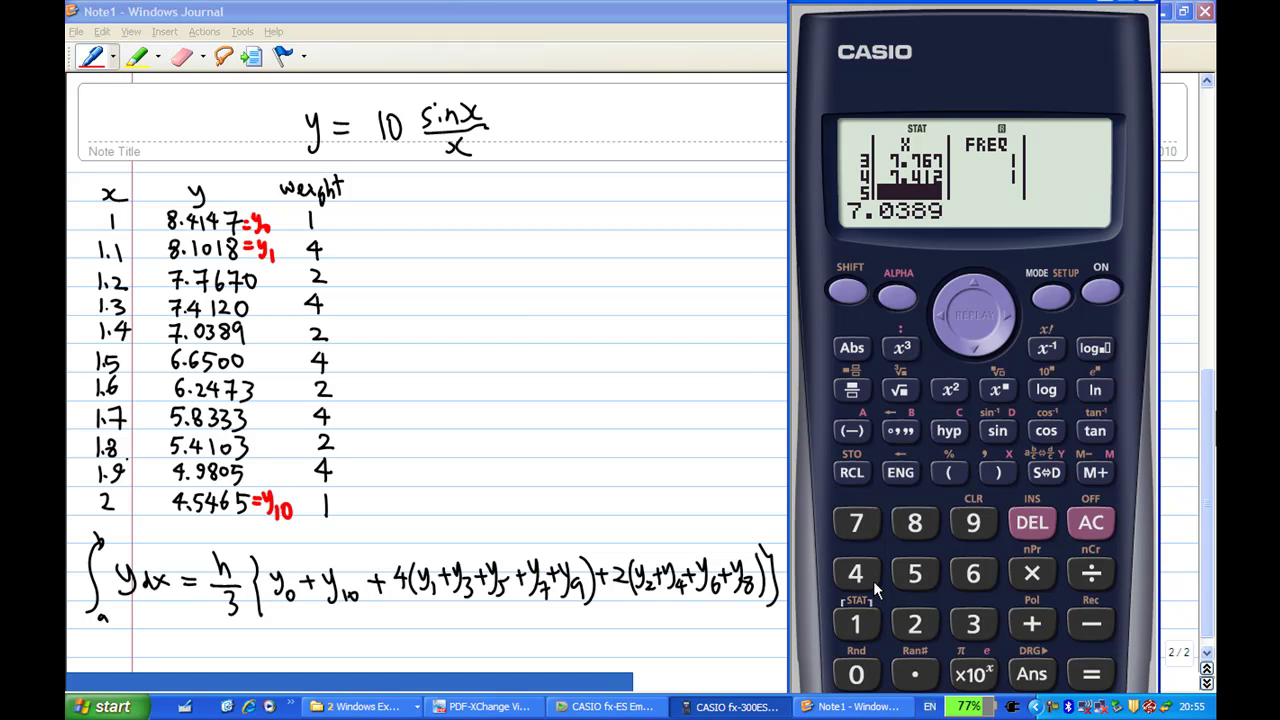
key("Return")
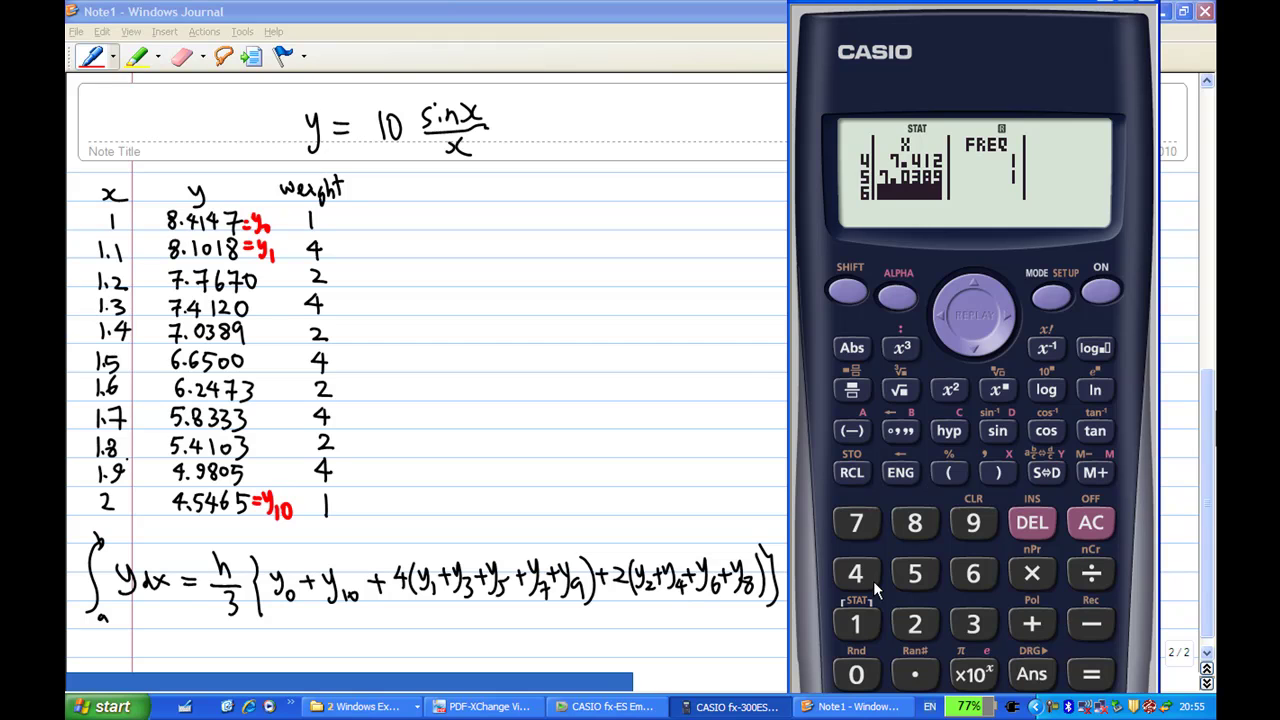
type("6.6500")
key("Return")
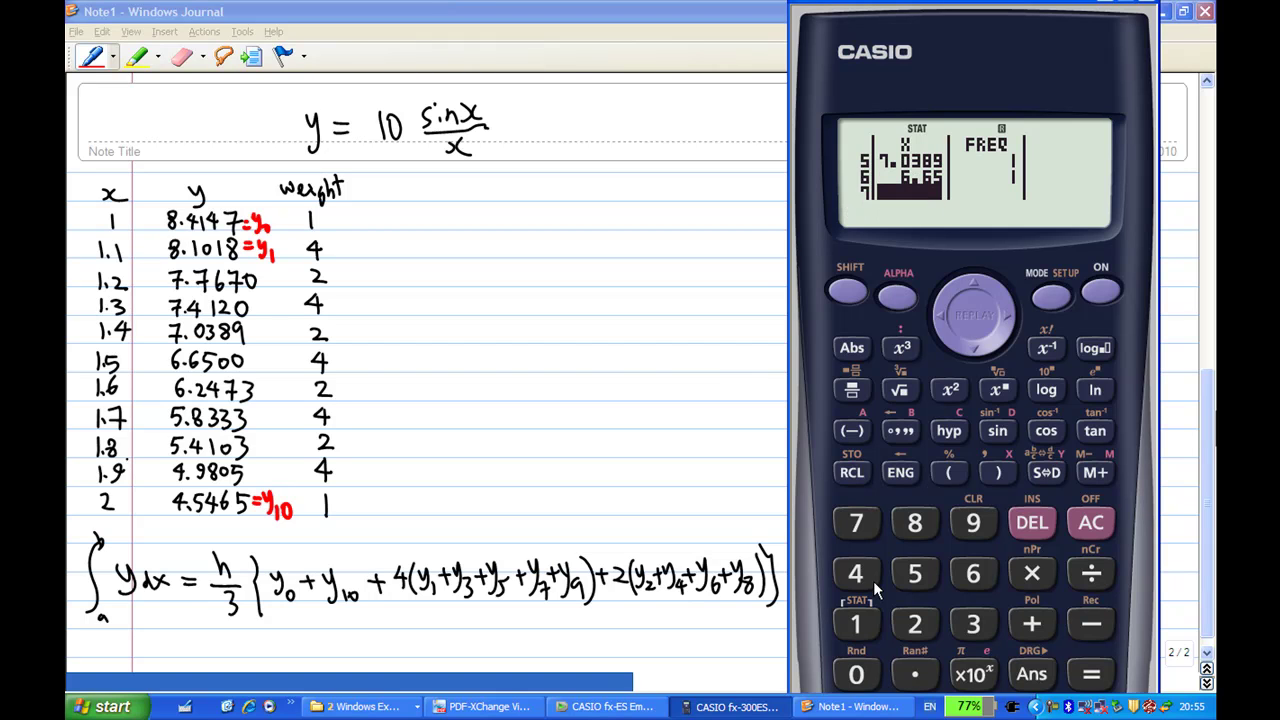
type("6.2473")
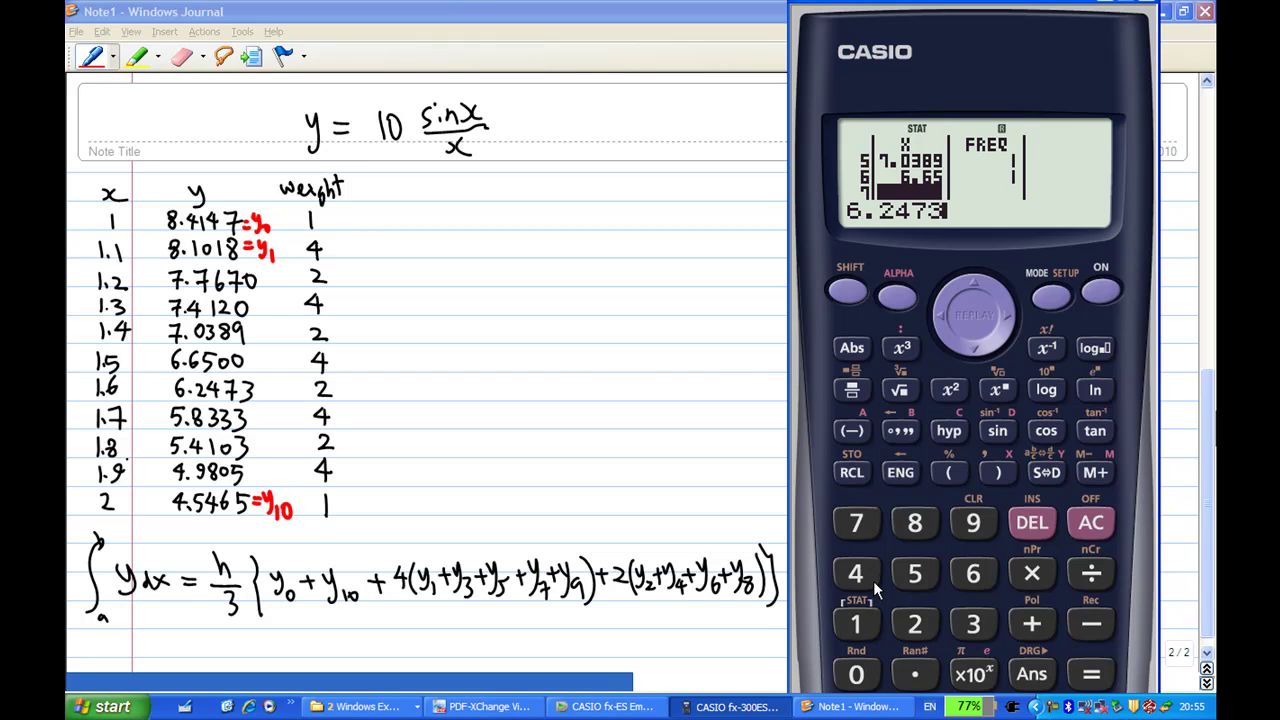
key("Return")
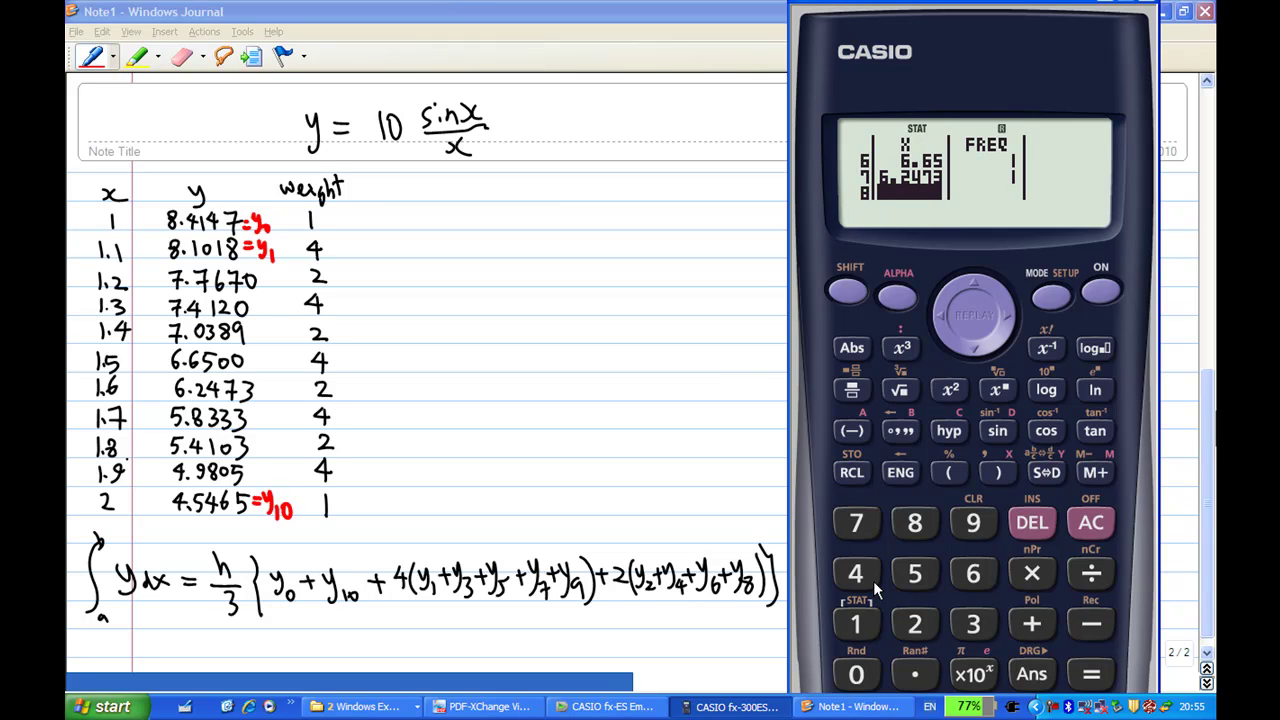
- Enter 5.8333 and 5.4103 as the eighth and ninth values in the X column
type("5.8333")
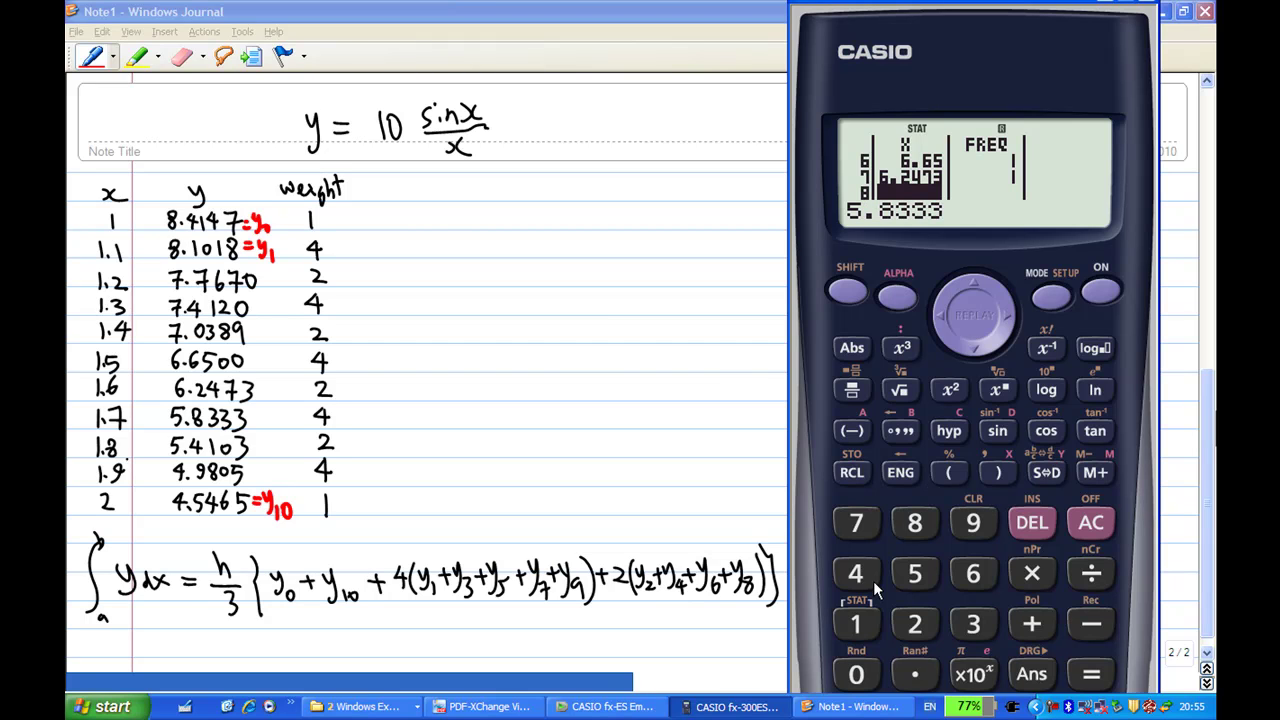
key("Return")
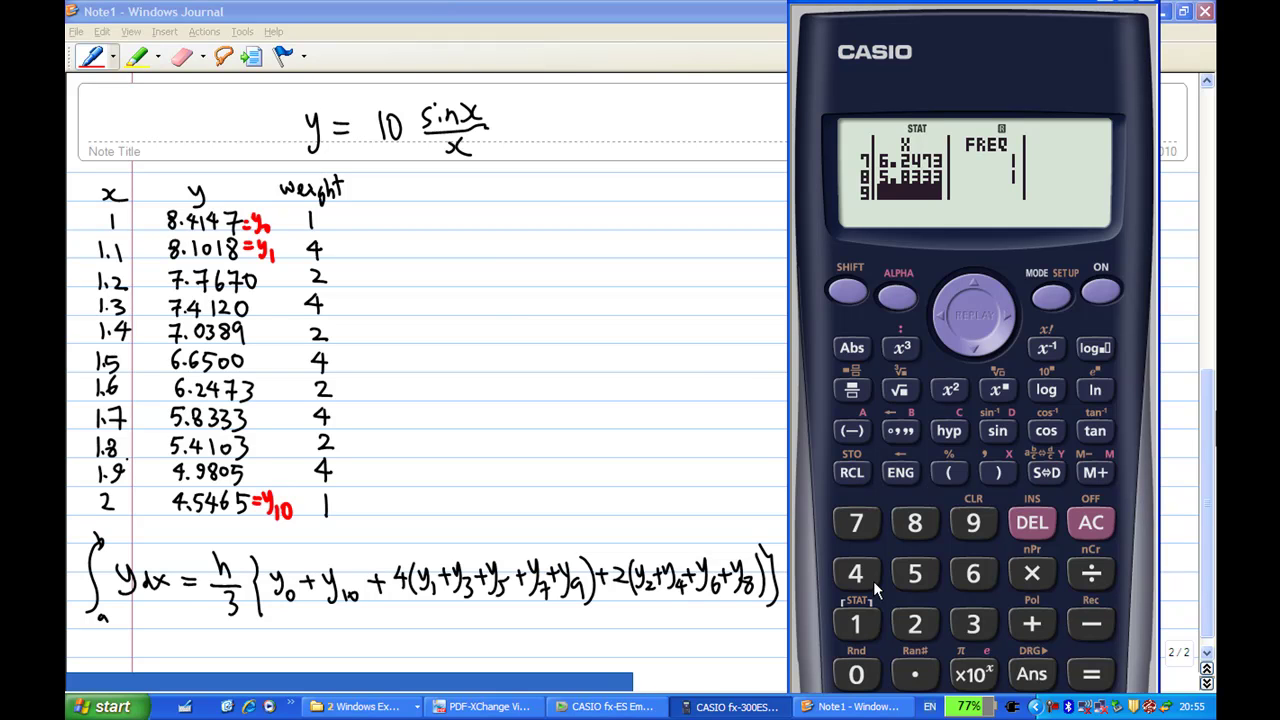
type("5.41")
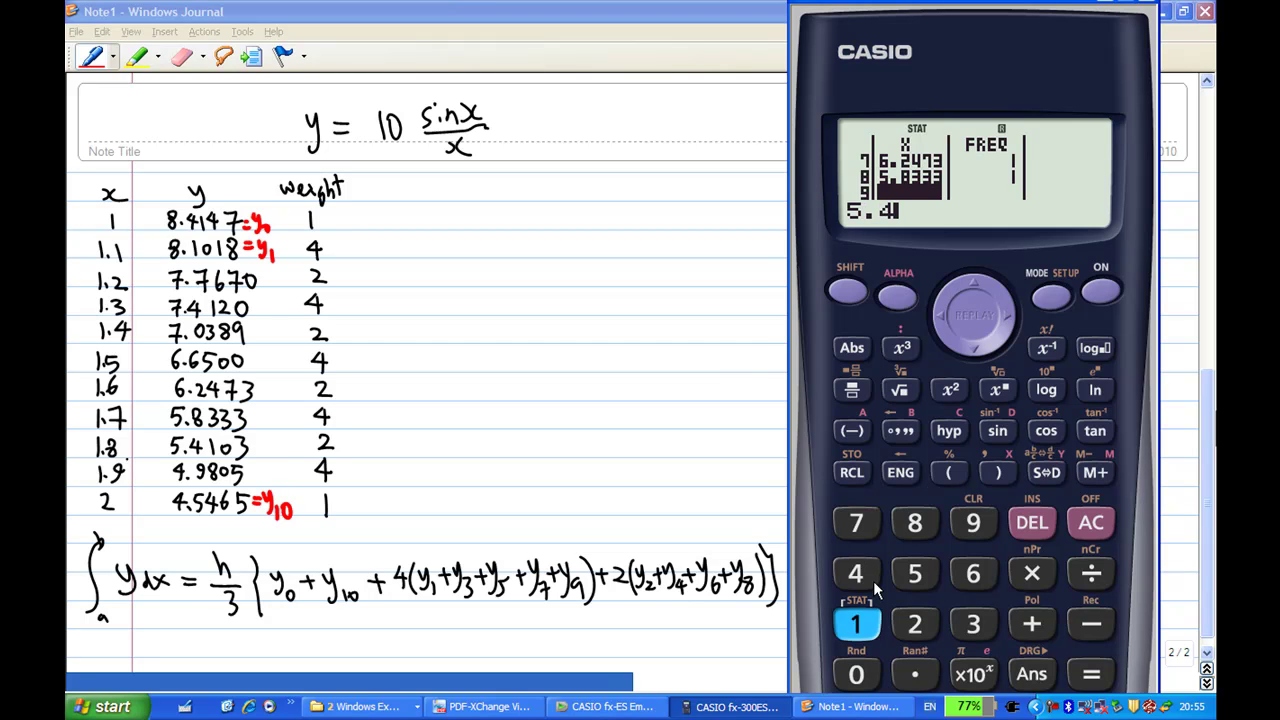
type("03")
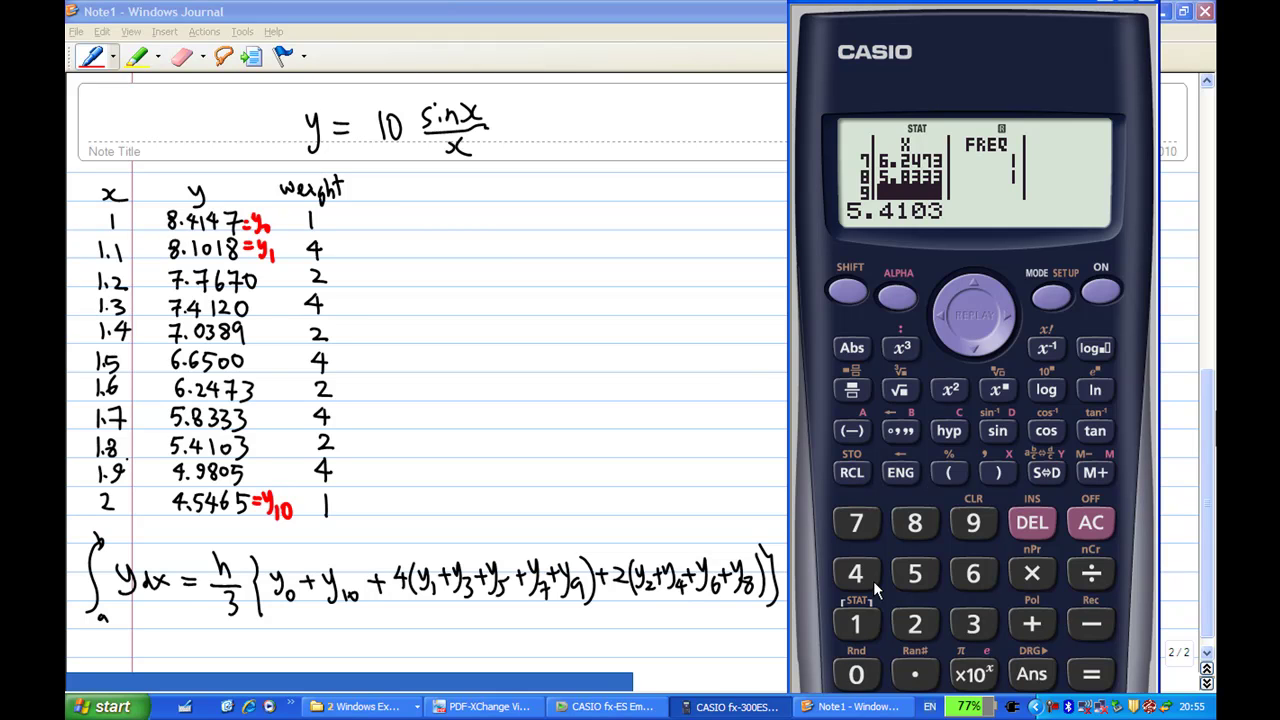
key("Return")
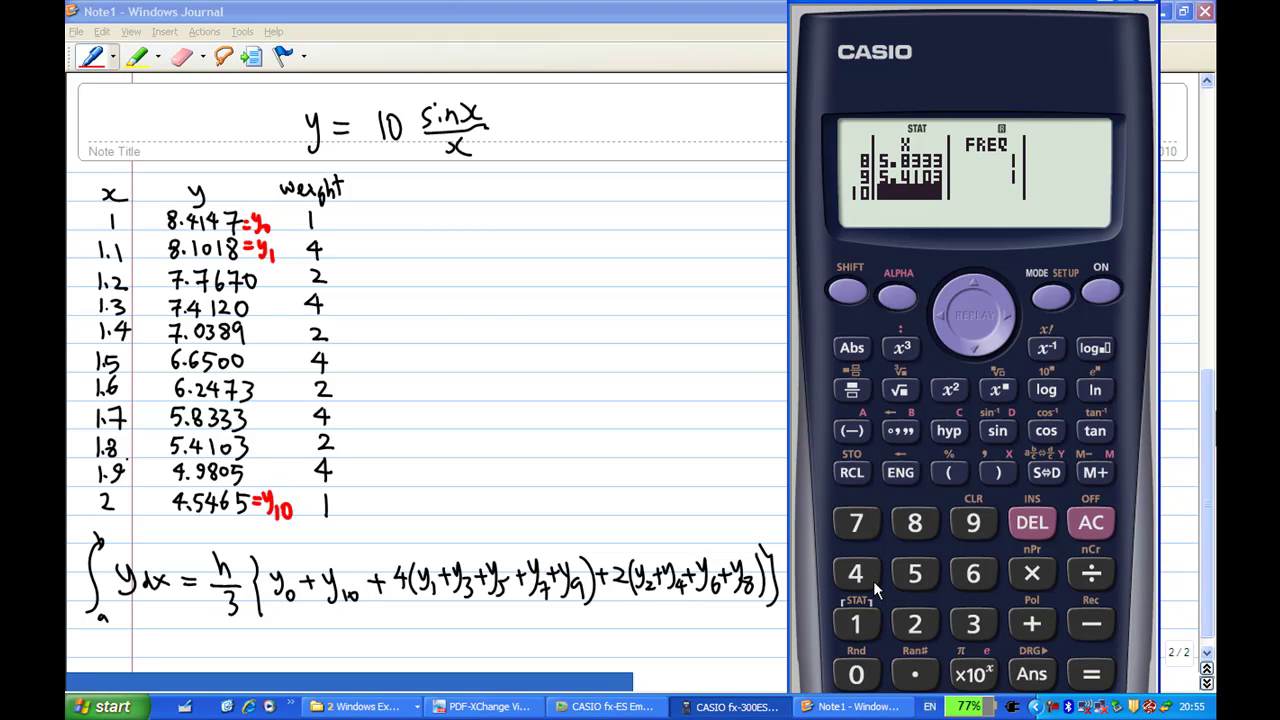
- Enter 4.9805 and 4.5465 as the tenth and eleventh values in the X column
type("4.1")
type("98")
type("05")
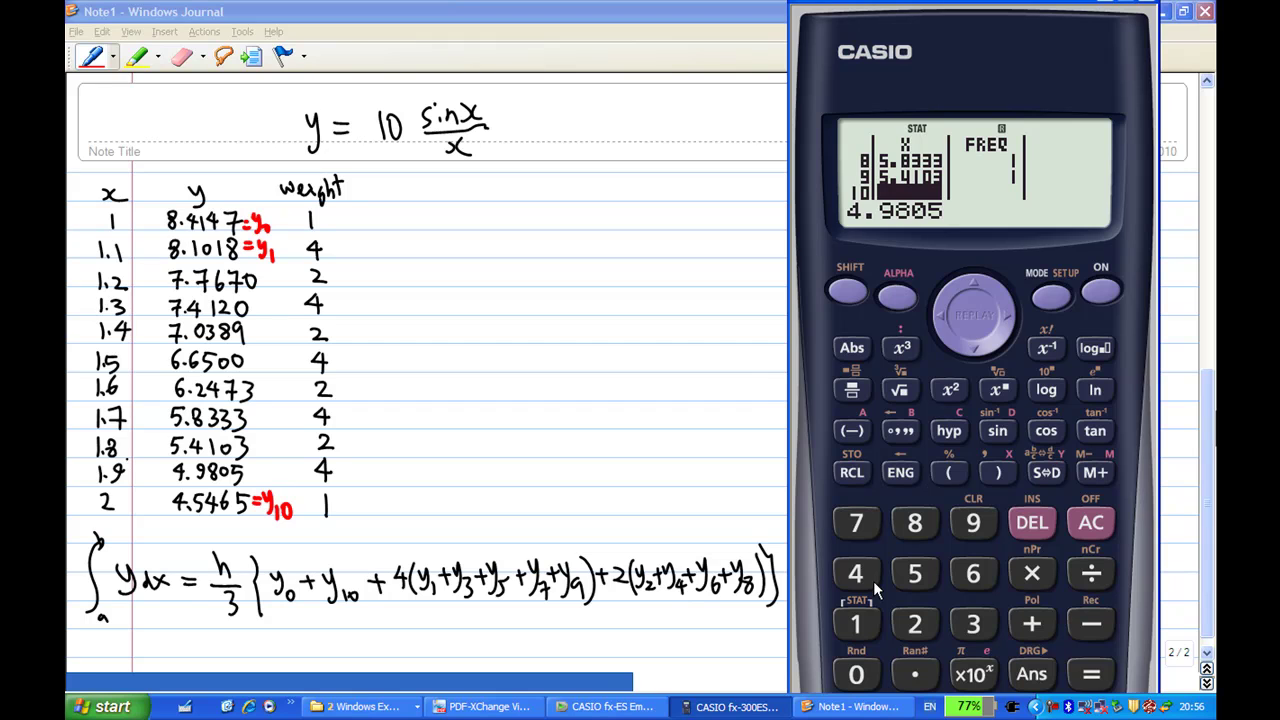
key("Return")
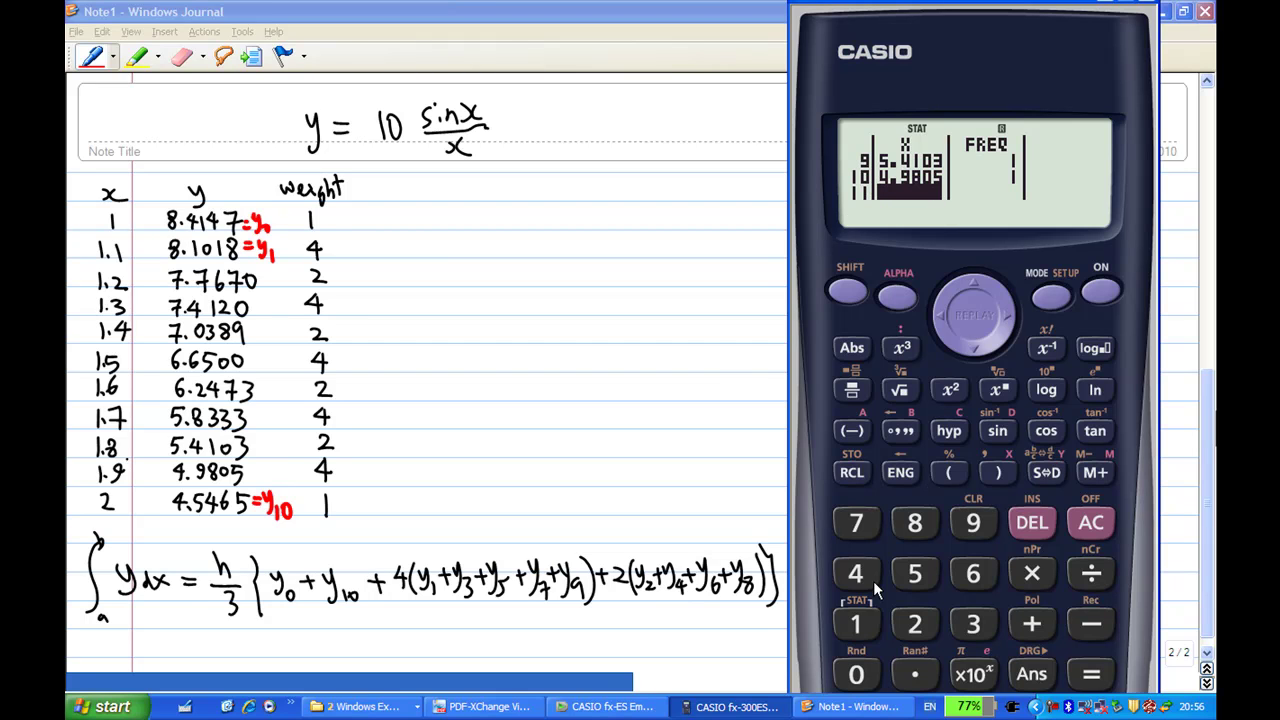
type("4.5465")
key("Return")
- Enter the weights 1, 4 and 2 in the first three rows of the FREQ column
left_click(1003, 321)
left_click(971, 281)
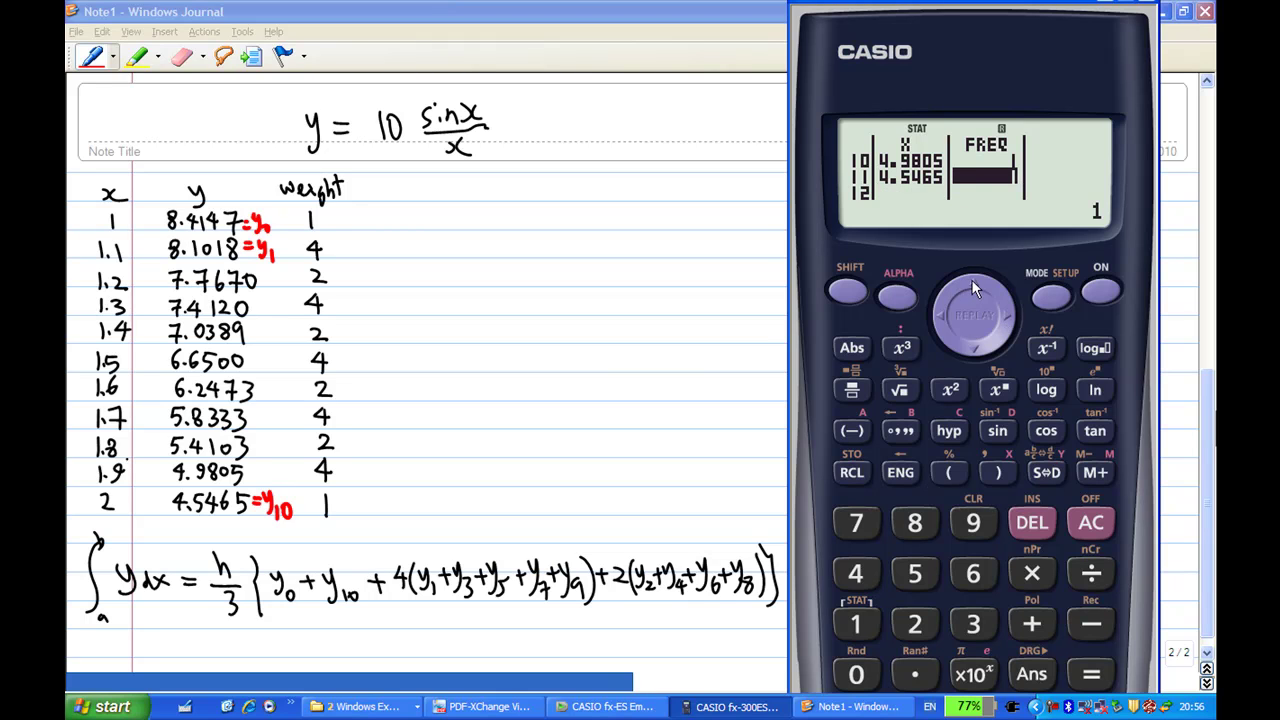
left_click(972, 276)
left_click(973, 280)
left_click(974, 282)
left_click(975, 278)
left_click(971, 281)
left_click(968, 279)
left_click(967, 279)
left_click(969, 280)
left_click(969, 280)
left_click(975, 278)
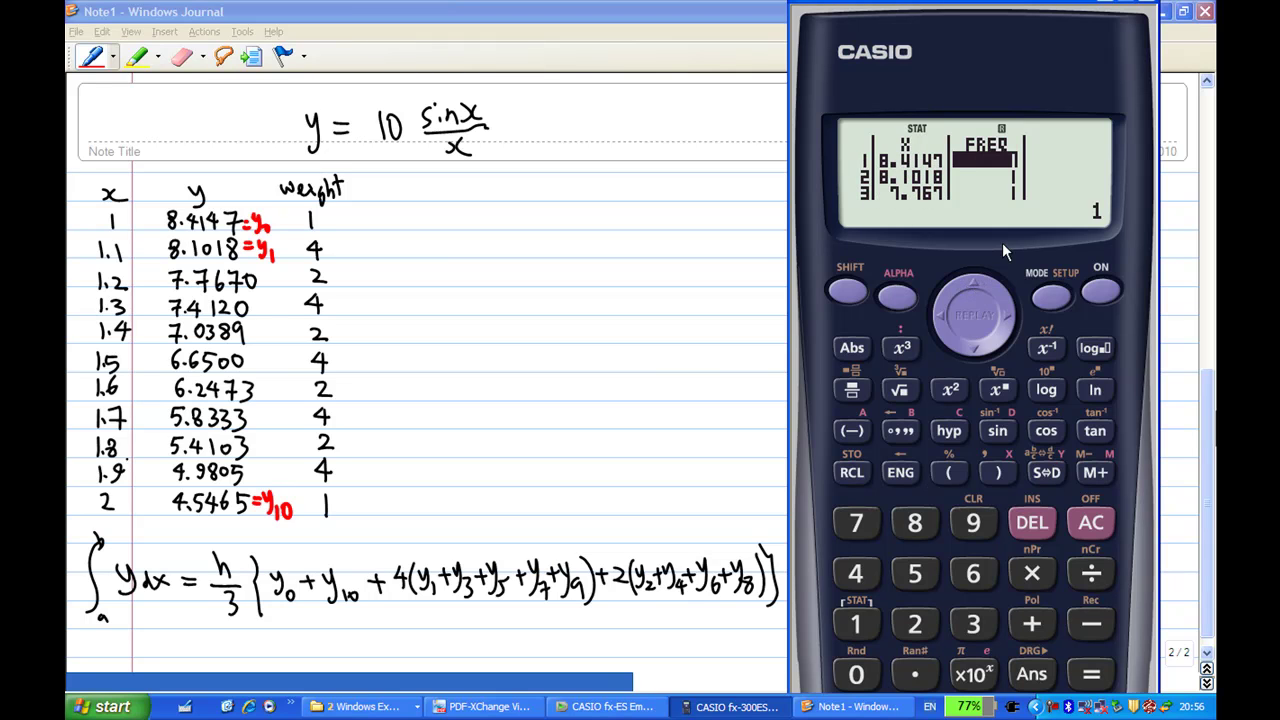
type("1")
key("Return")
type("4")
key("Return")
type("2")
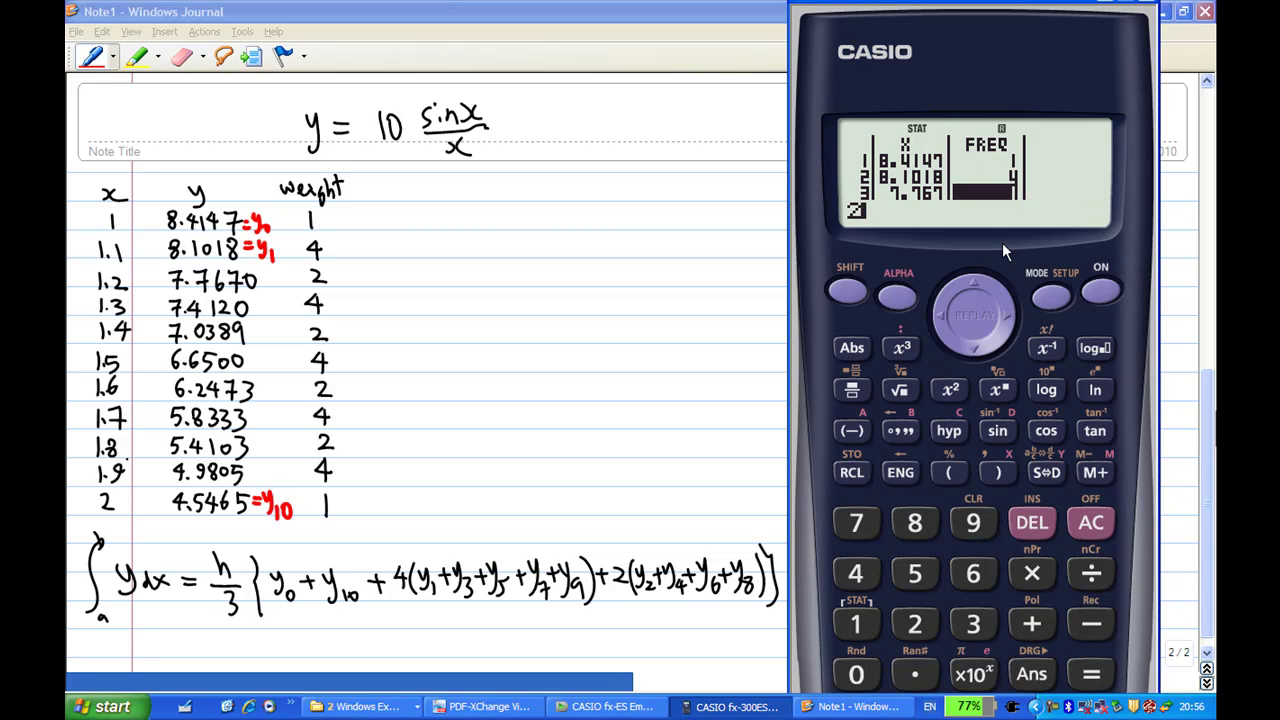
key("Return")
- Enter the weights 4, 2, 4, 2, 4 and 2 in the fourth to ninth rows of the FREQ column
type("4")
key("Return")
type("2")
key("Return")
type("4")
key("Return")
type("2")
key("Return")
type("4")
key("Return")
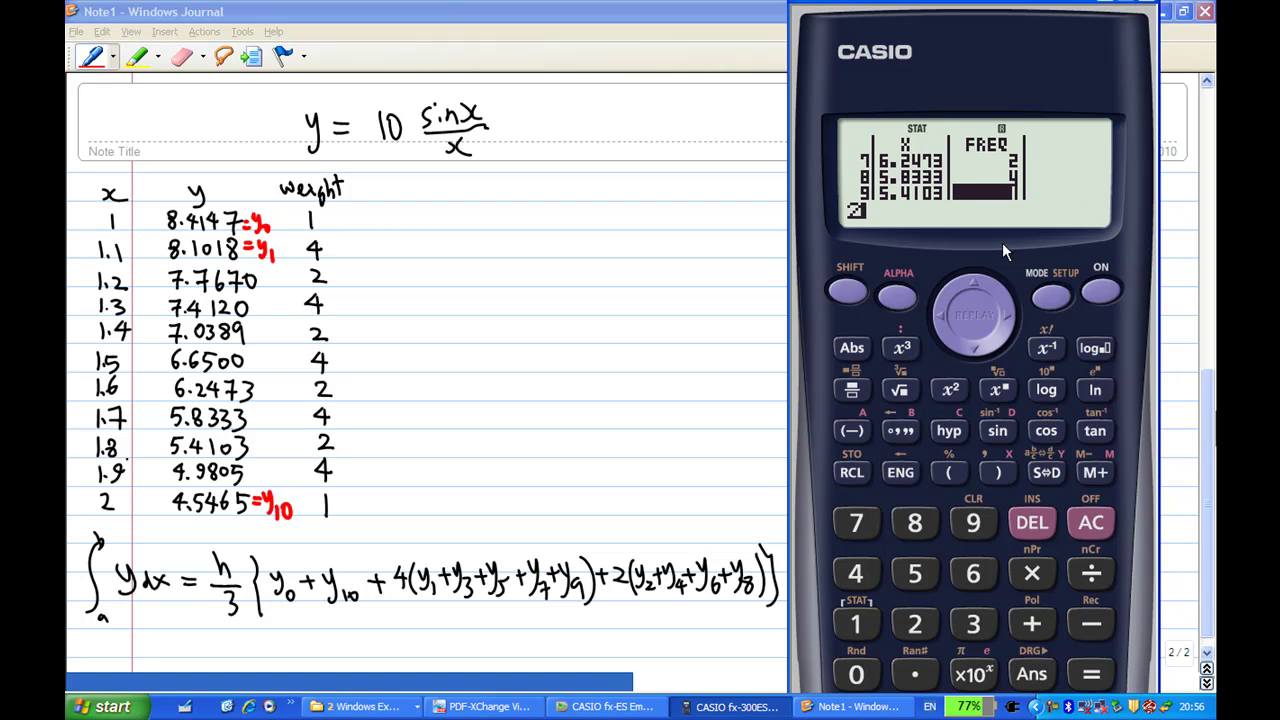
key("Return")
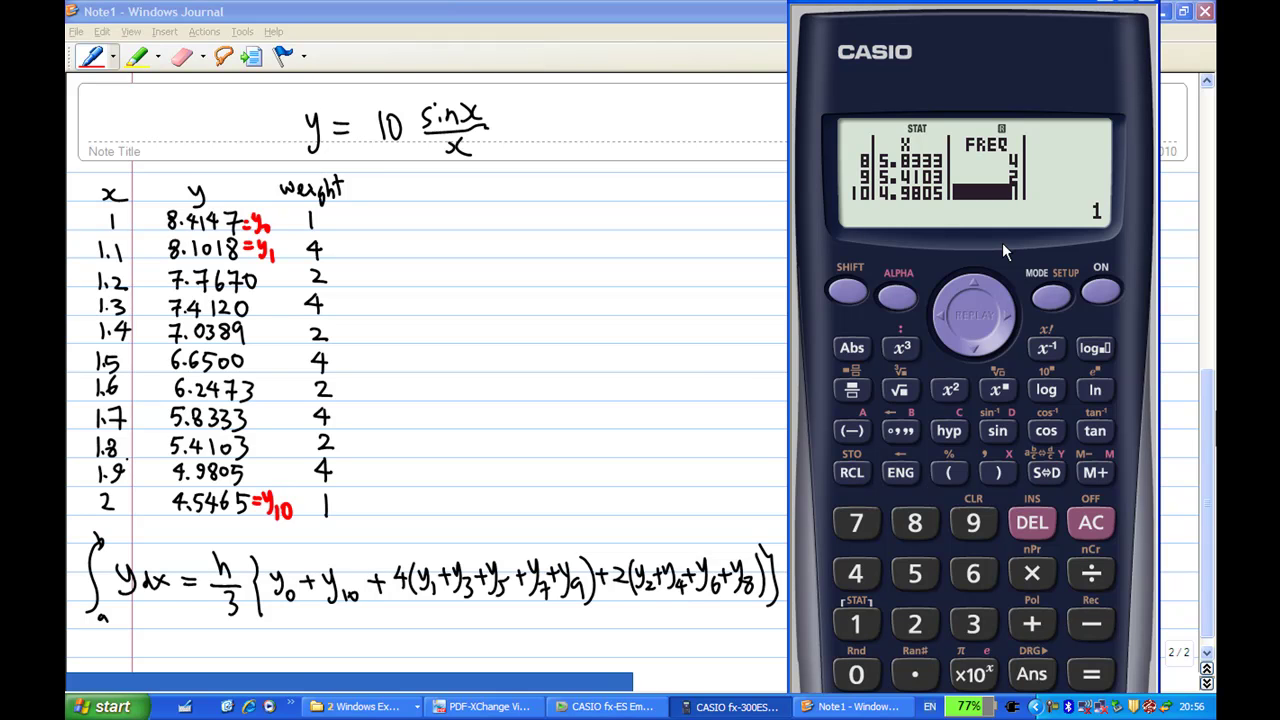
- Check the FREQ entries of the first nine rows against the handwritten weight column
key("Up")
key("Up")
key("Up")
key("Up")
key("Up")
key("Up")
key("Up")
key("Down")
key("Down")
key("Down")
key("Down")
key("Down")
key("Down")
key("Down")
key("Down")
key("Up")
key("Up")
key("Up")
key("Up")
key("Up")
key("Up")
key("Up")
key("Up")
key("Up")
key("Up")
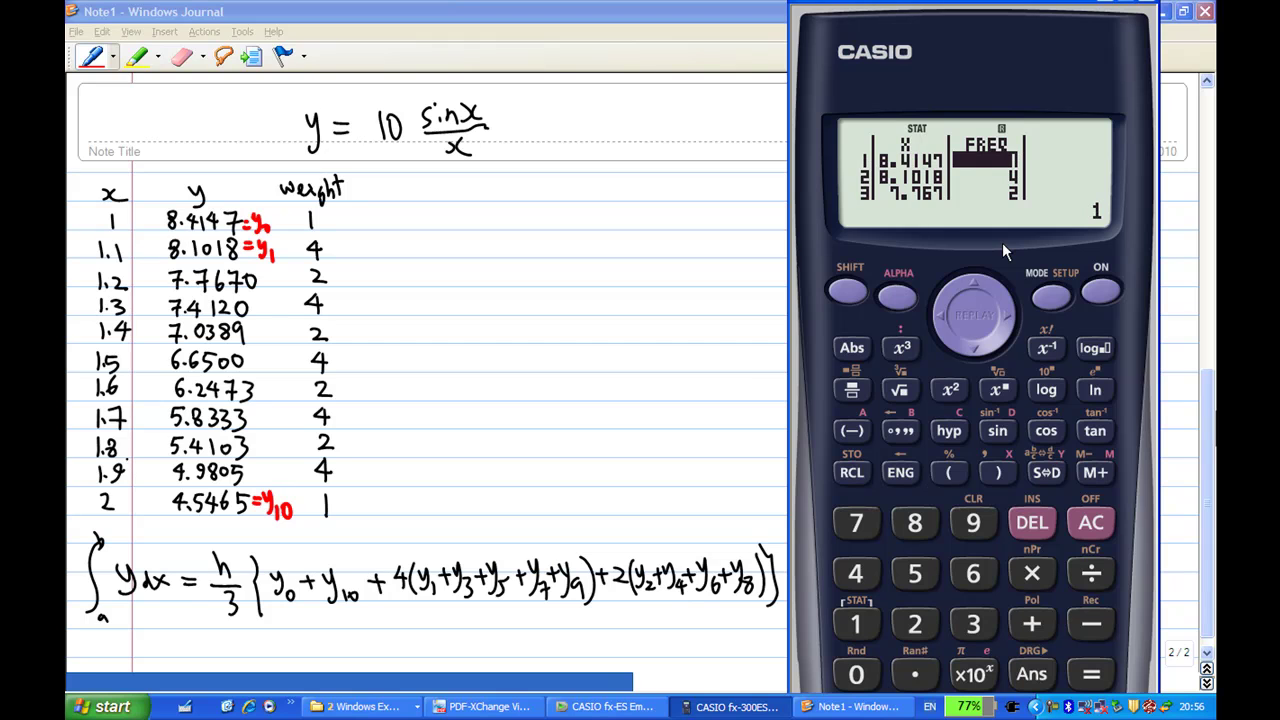
key("Down")
key("Down")
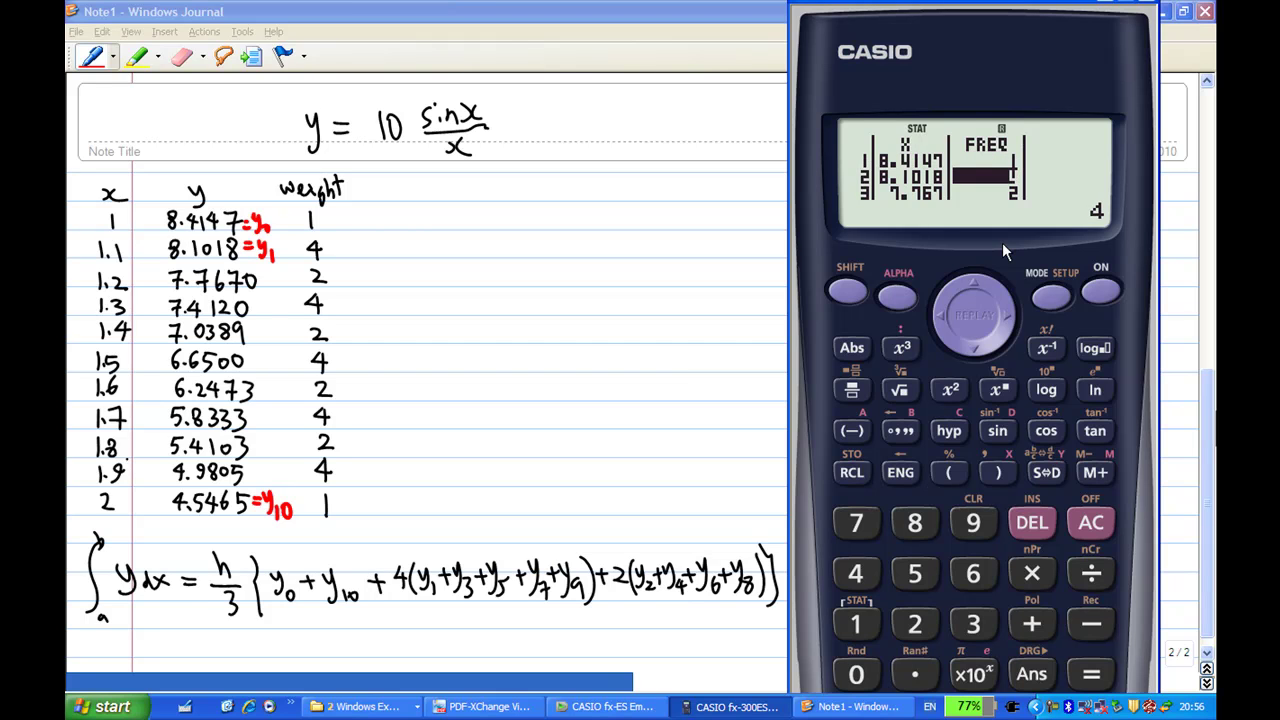
key("Down")
key("Down")
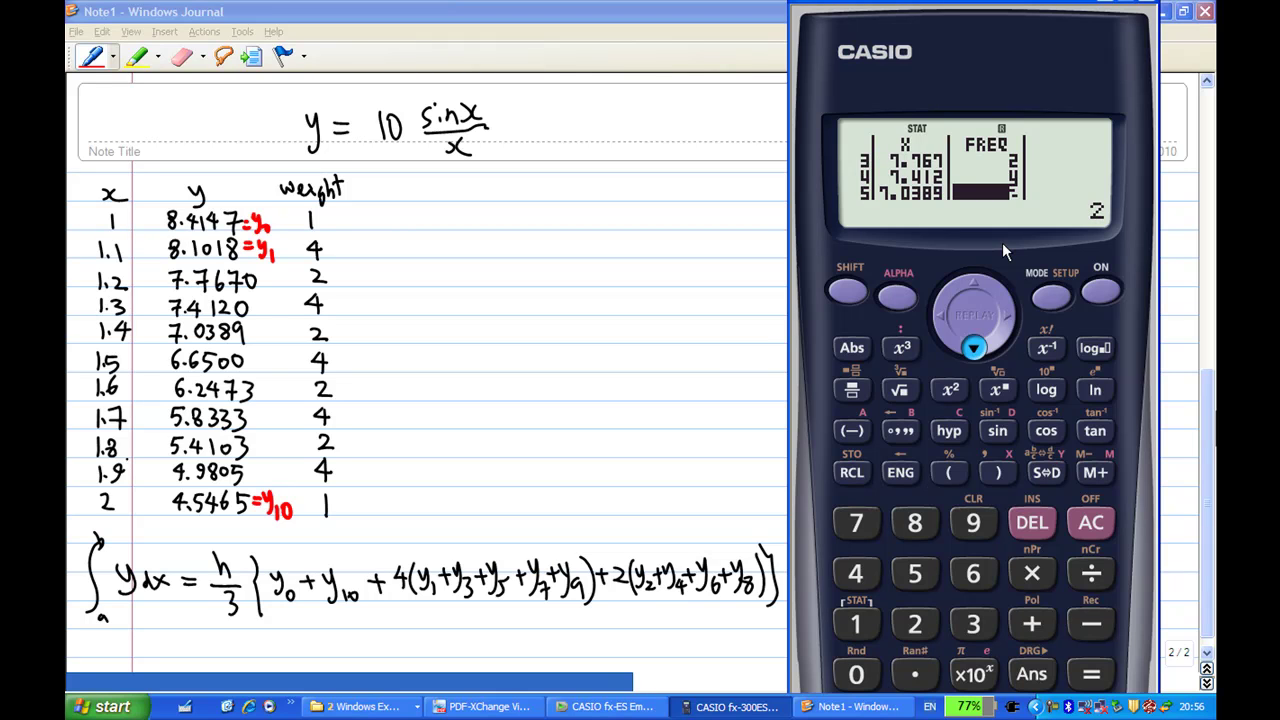
key("Down")
key("Down")
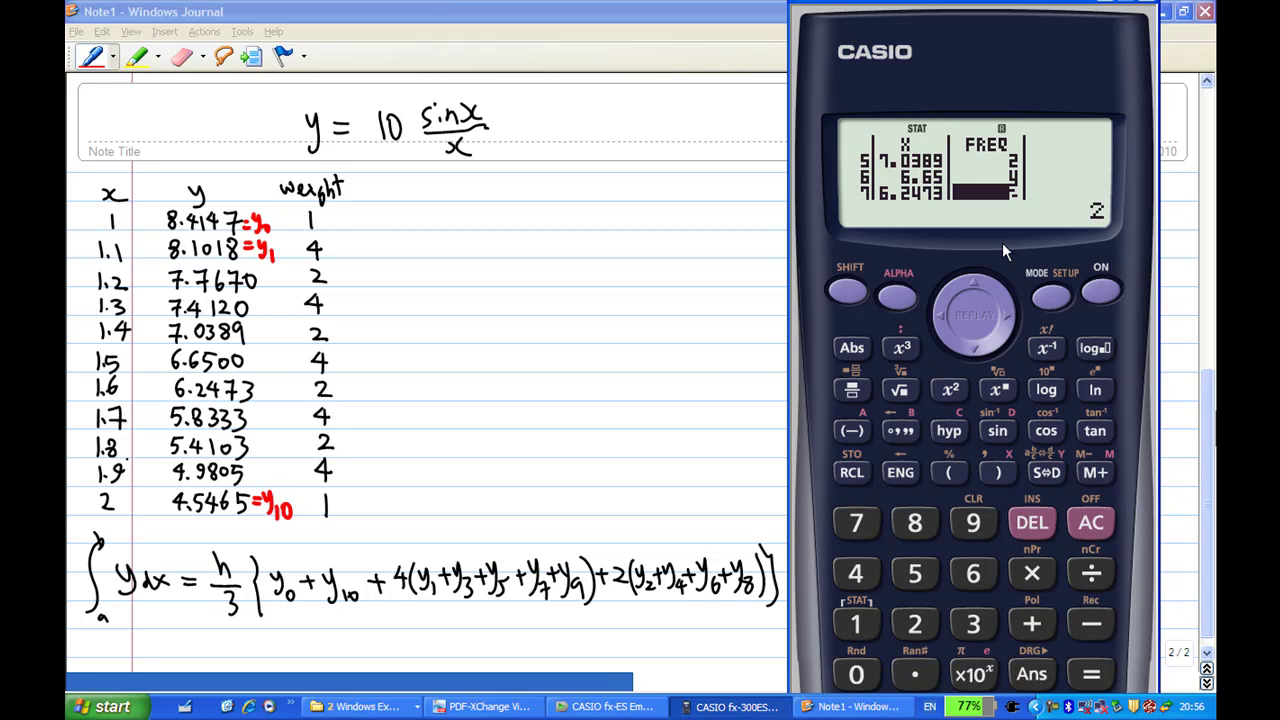
key("Down")
key("Down")
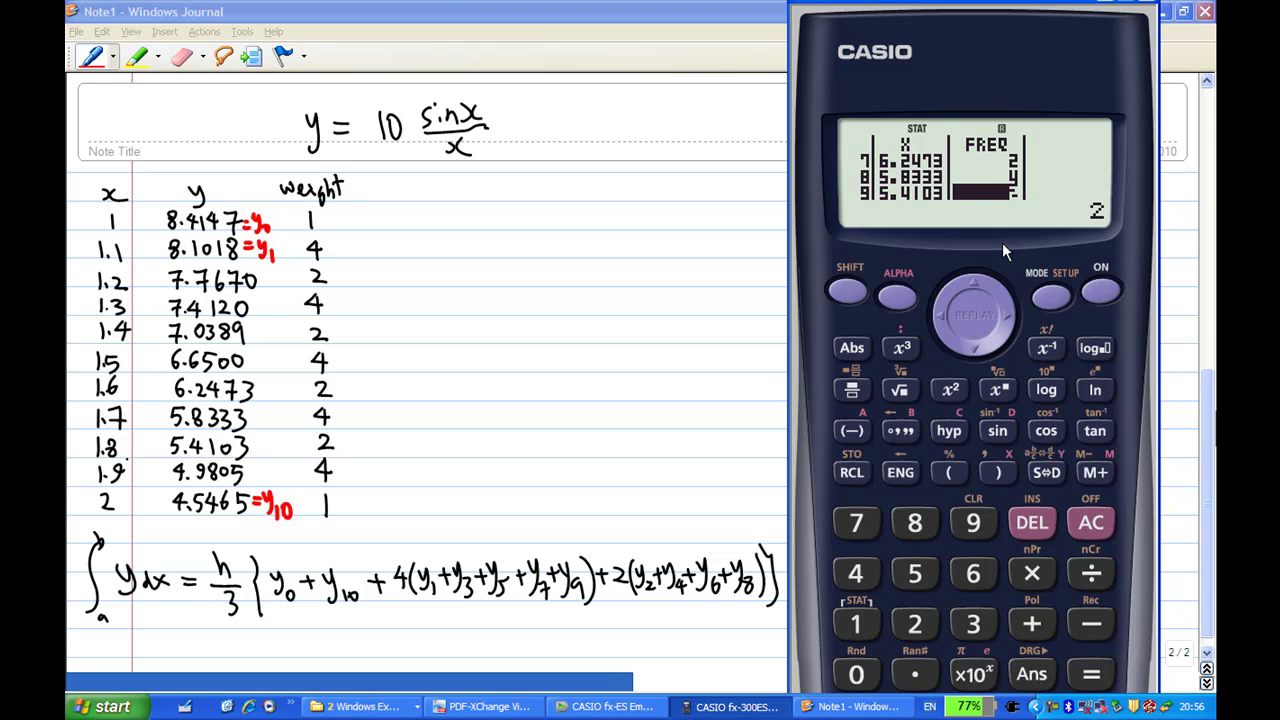
- Set the FREQ value of the tenth row, for 4.9805, to 4, keeping the weight 1 for the last row
key("Down")
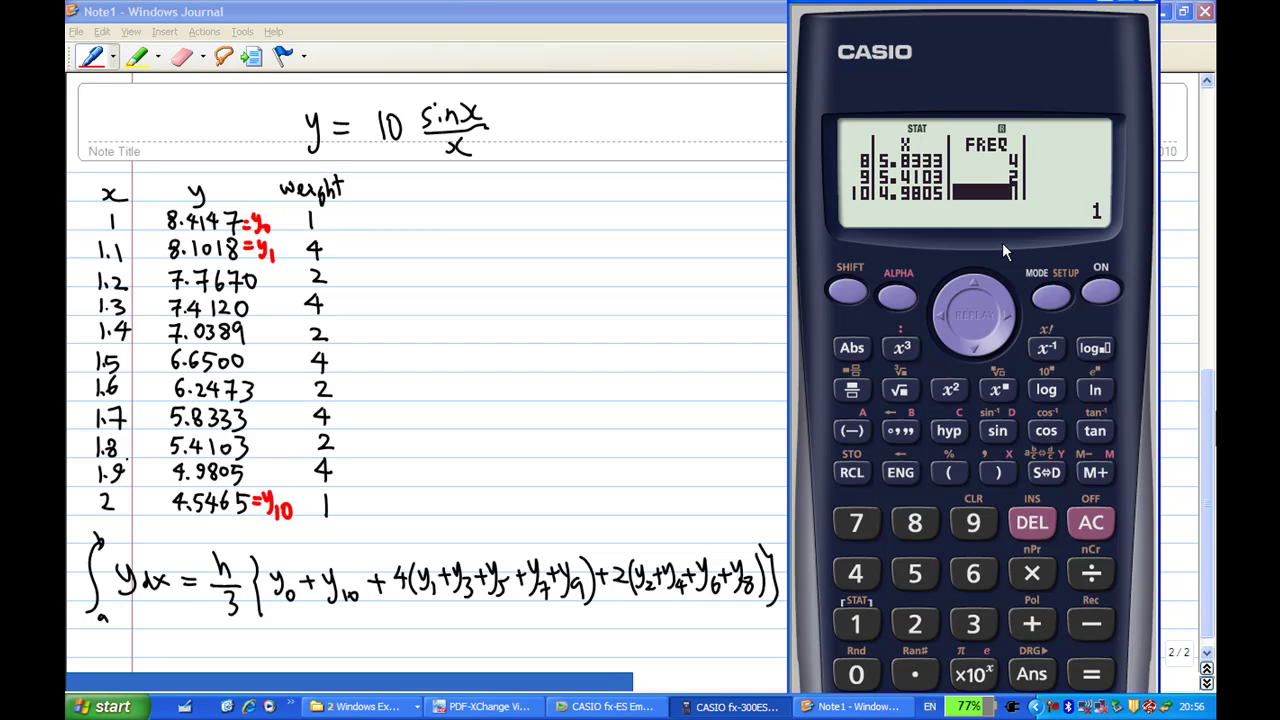
type("4")
key("Return")
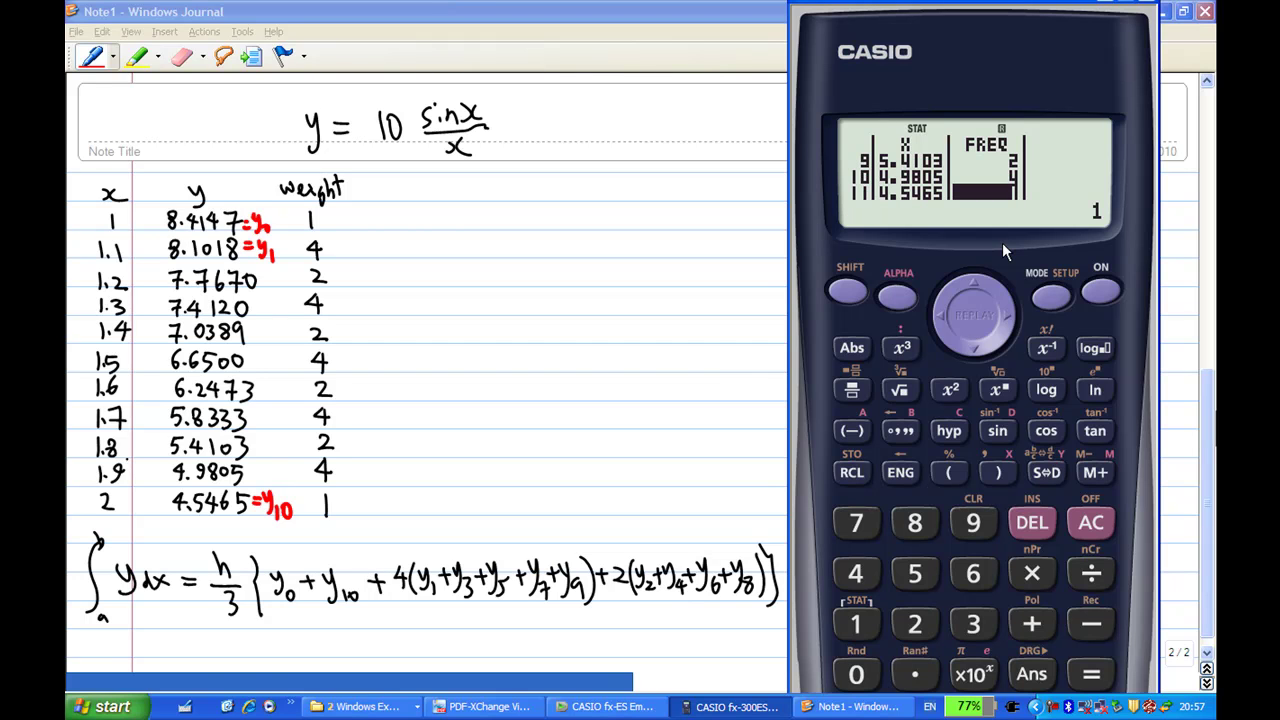
key("Down")
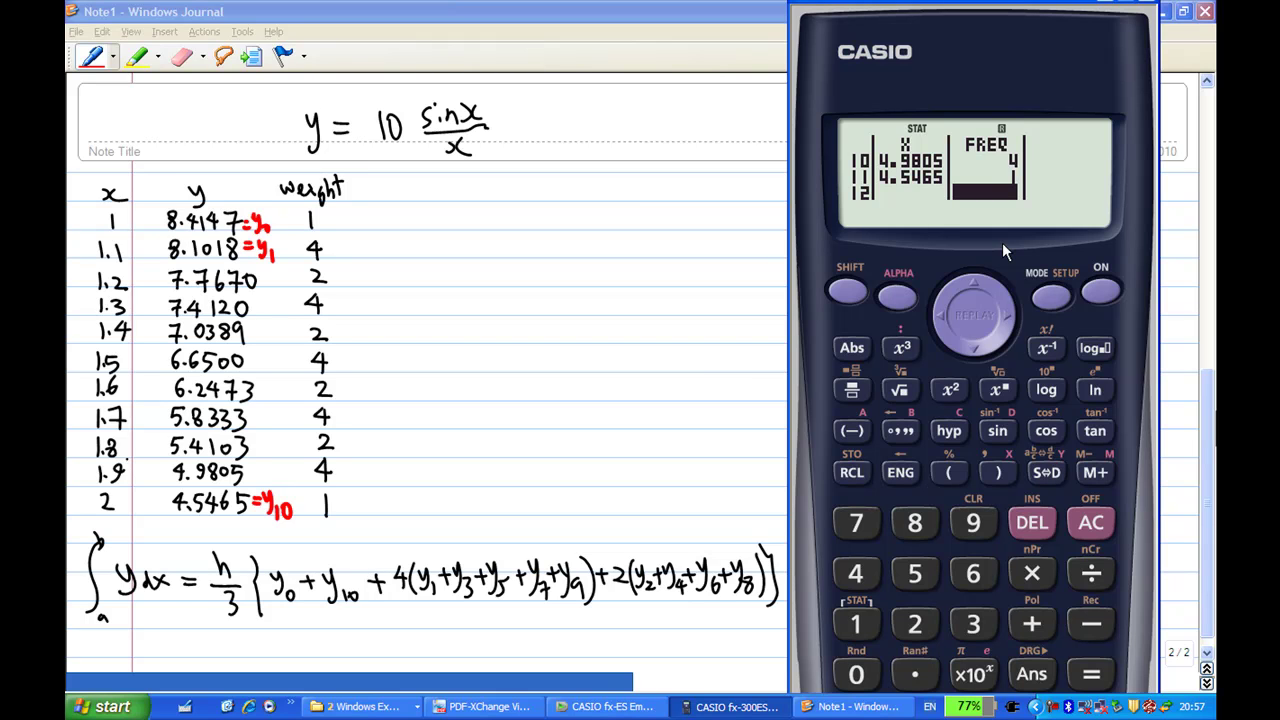
- Close the data table and calculate the sum Σx of the weighted values
left_click(1090, 521)
left_click(848, 293)
left_click(858, 624)
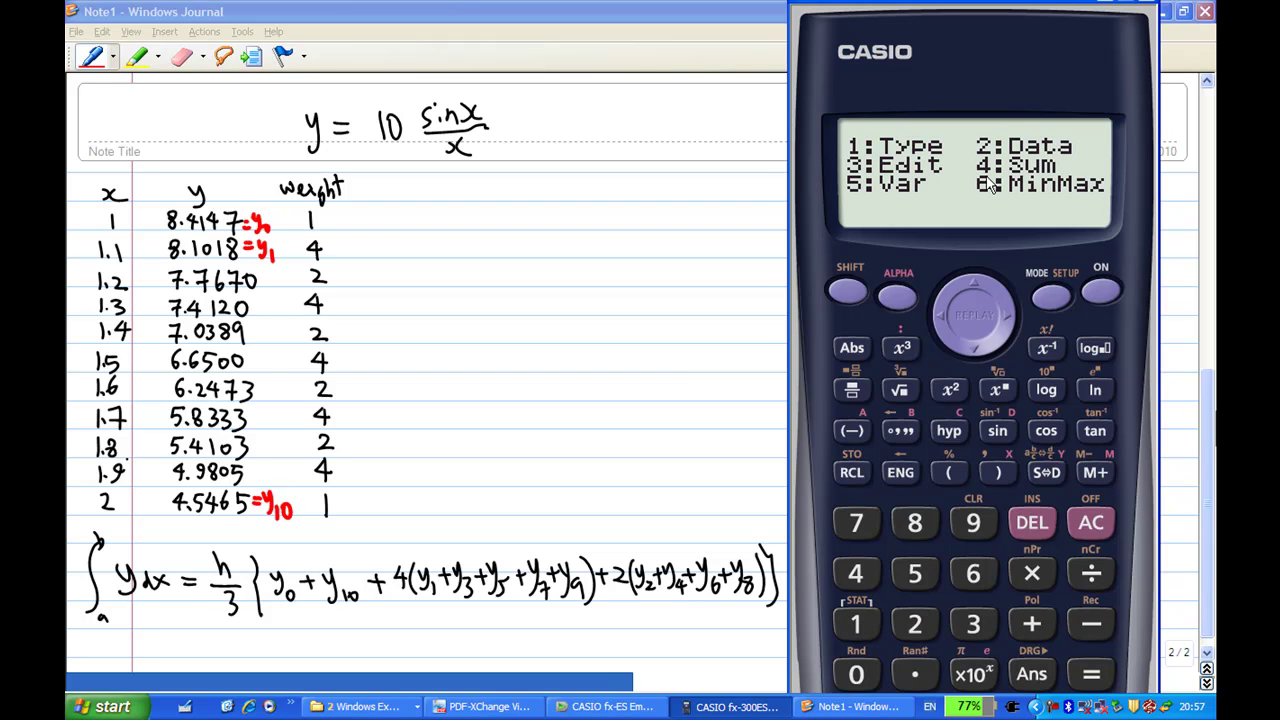
left_click(845, 572)
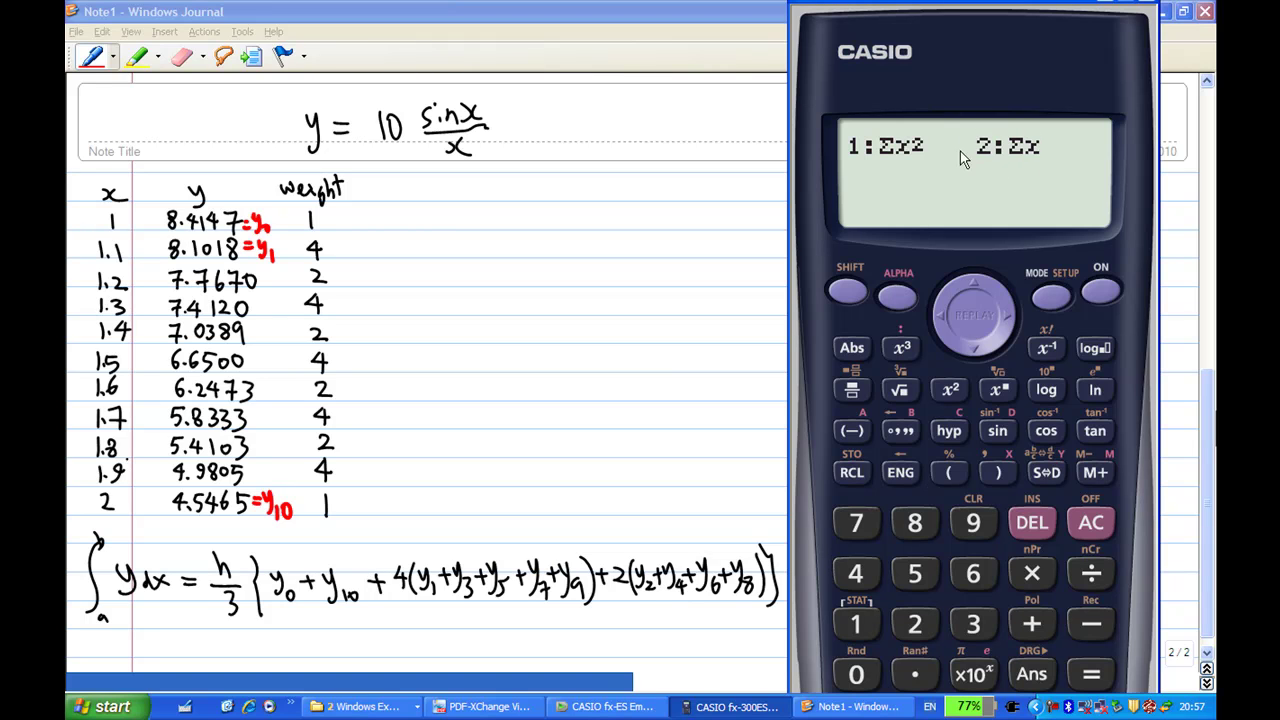
left_click(926, 620)
left_click(1091, 674)
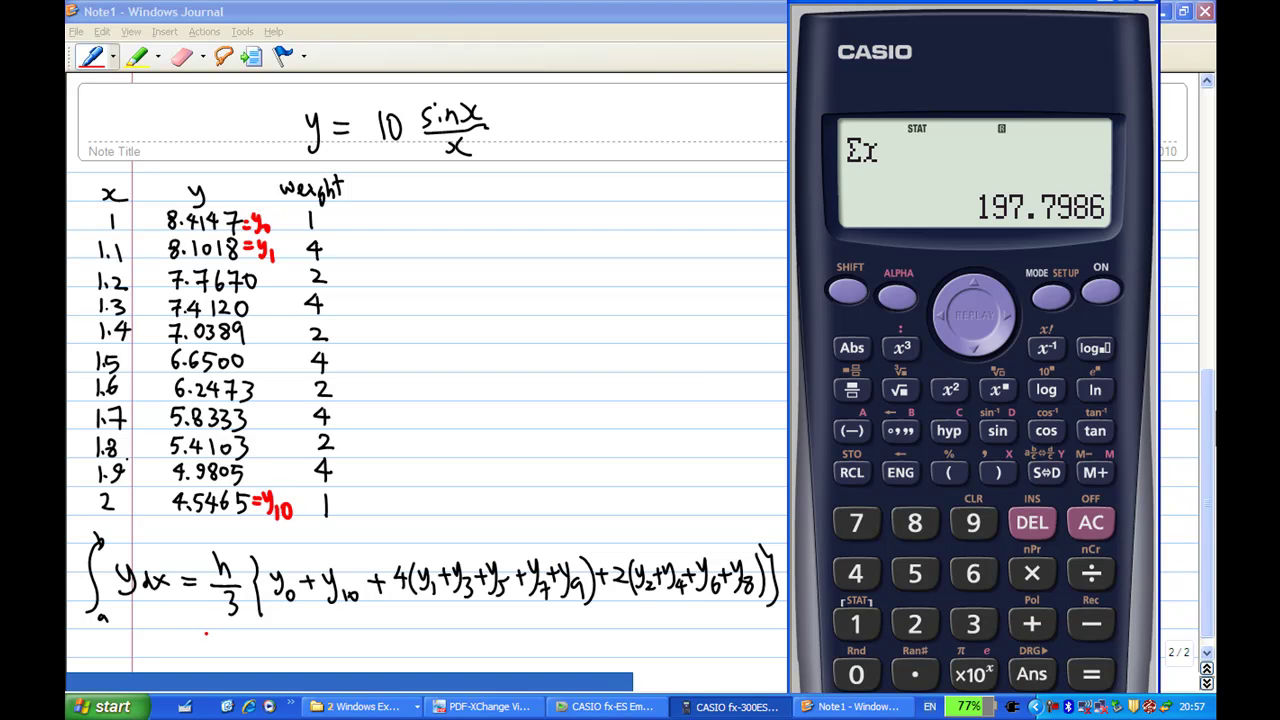
- In Windows Journal, write = 0.1/3 {197.0986} in red beneath the Simpson's rule formula
left_click(201, 633)
left_click_drag(185, 631, 207, 632)
left_click_drag(183, 640, 235, 623)
left_click(243, 637)
mouse_move(250, 622)
left_mouse_down()
mouse_move(262, 645)
mouse_move(242, 668)
mouse_move(275, 637)
mouse_move(282, 659)
mouse_move(294, 648)
left_mouse_up()
left_click_drag(302, 634, 306, 652)
mouse_move(316, 630)
left_mouse_down()
mouse_move(330, 629)
mouse_move(326, 656)
left_mouse_up()
mouse_move(320, 642)
left_mouse_down()
mouse_move(359, 636)
mouse_move(378, 656)
mouse_move(404, 640)
mouse_move(444, 642)
mouse_move(440, 664)
left_mouse_up()
left_click(343, 645)
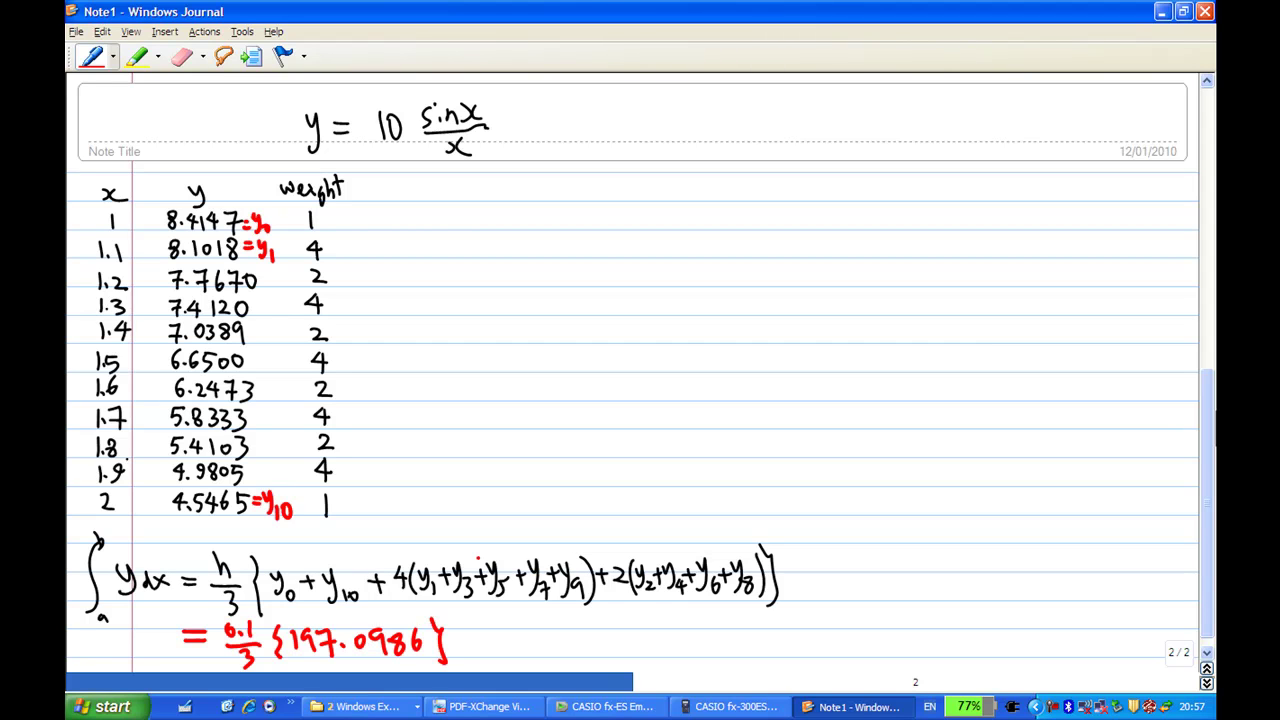
- Check the sum on the calculator and correct the handwritten number to 197.7986 by replacing its first decimal digit with 7
left_click(735, 707)
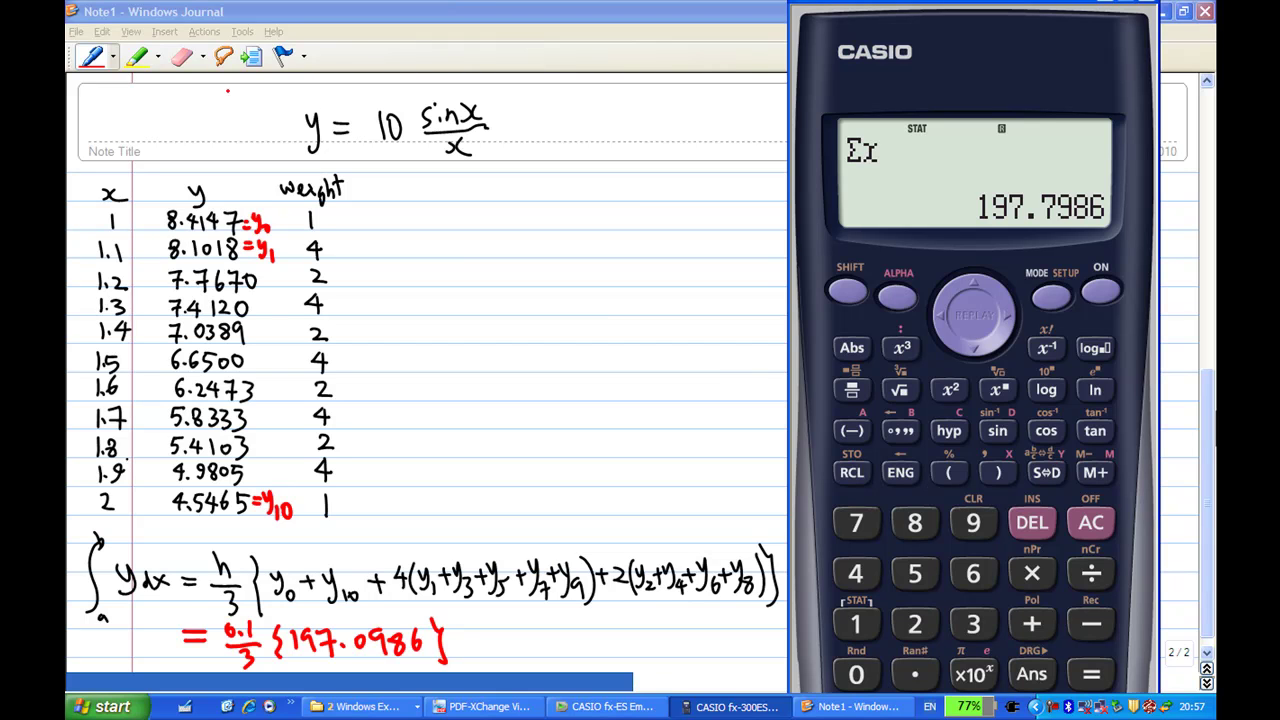
left_click(182, 56)
left_click(363, 645)
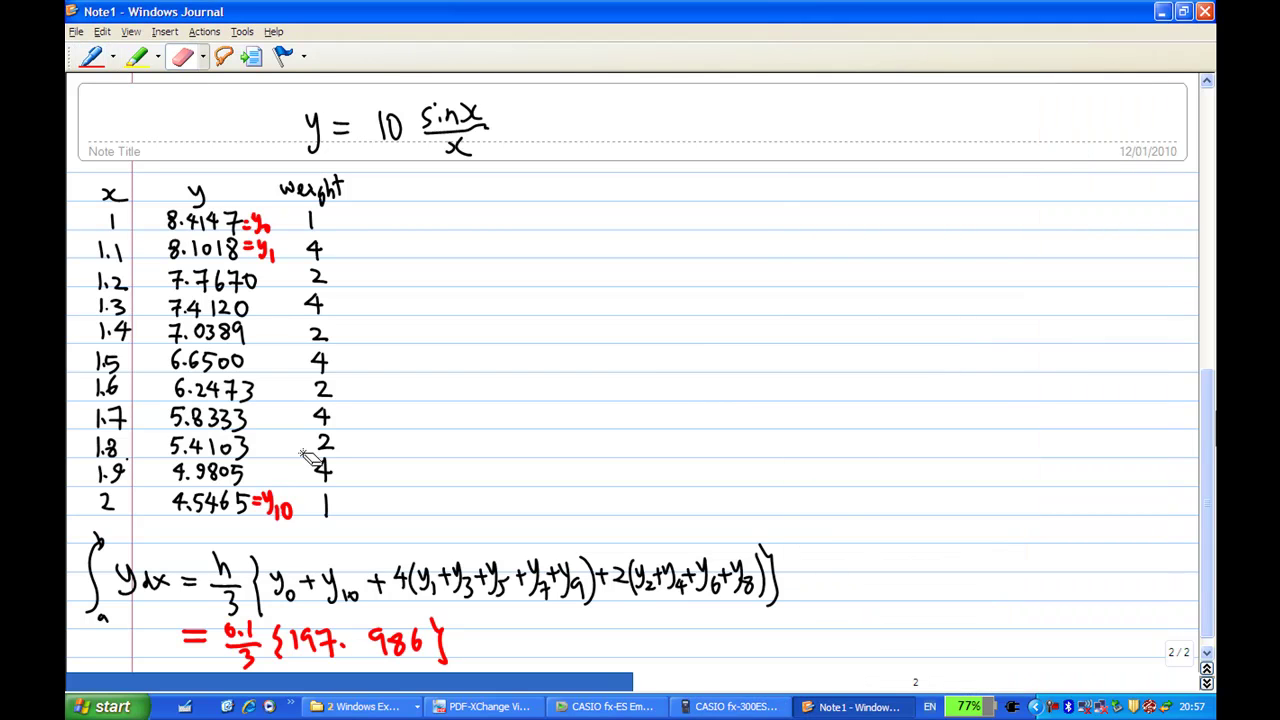
left_click(91, 56)
left_click_drag(348, 630, 357, 655)
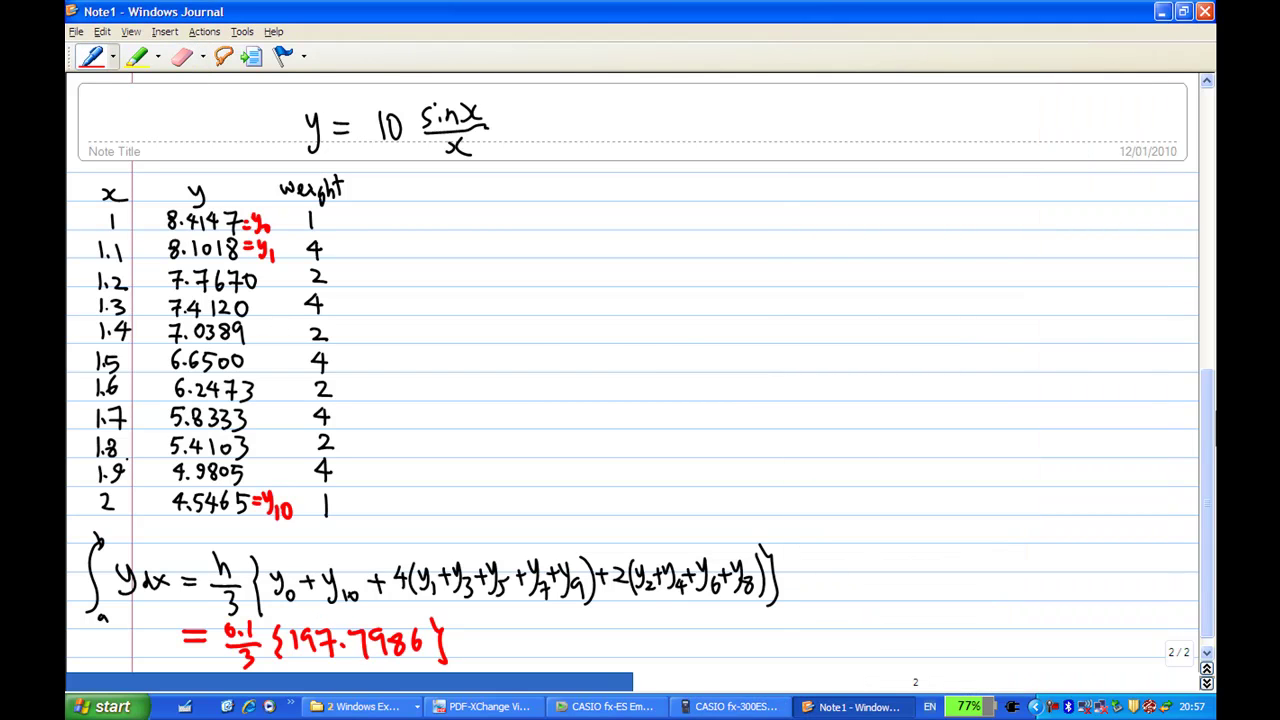
- Bring up the CASIO calculator and switch it to COMP mode
left_click(740, 706)
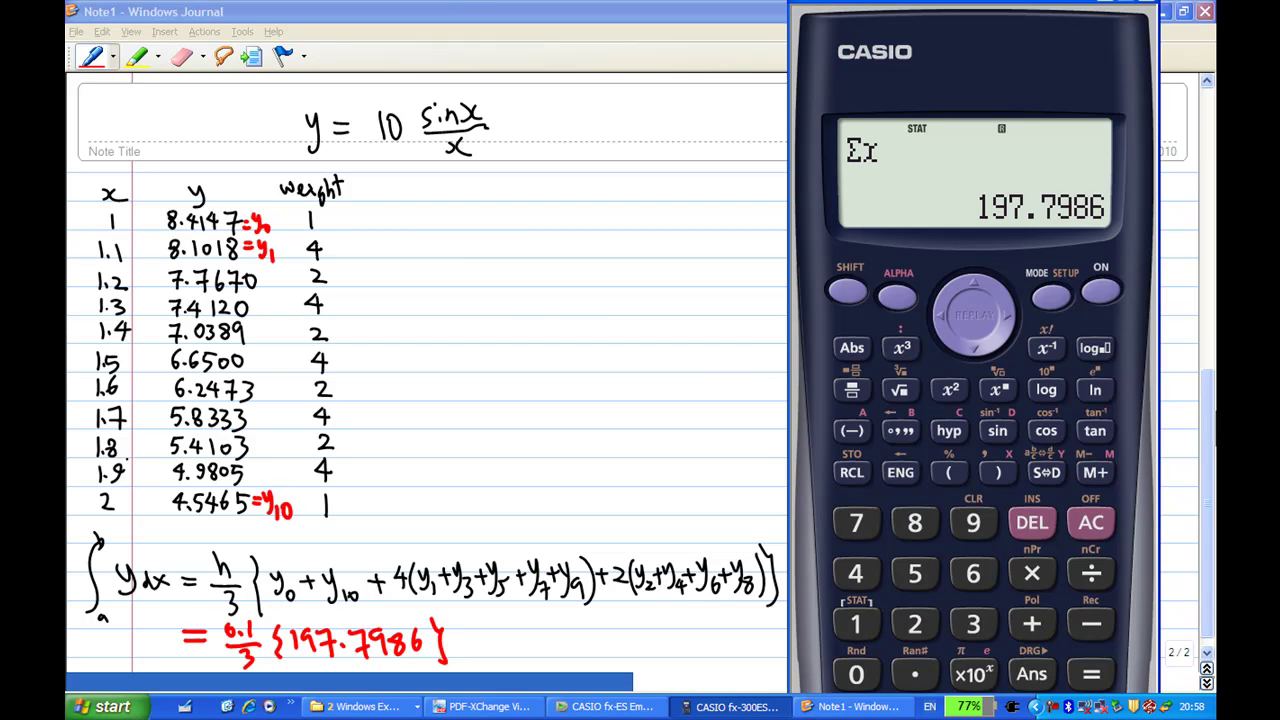
left_click(1040, 288)
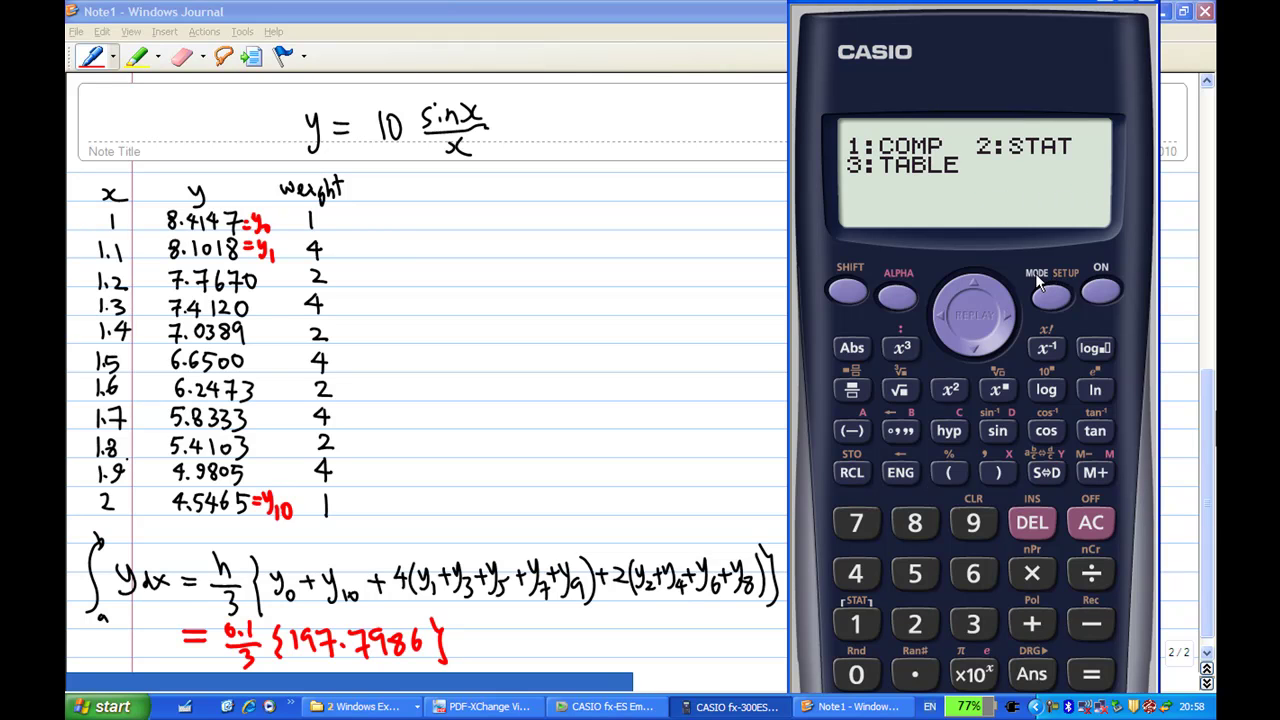
left_click(856, 612)
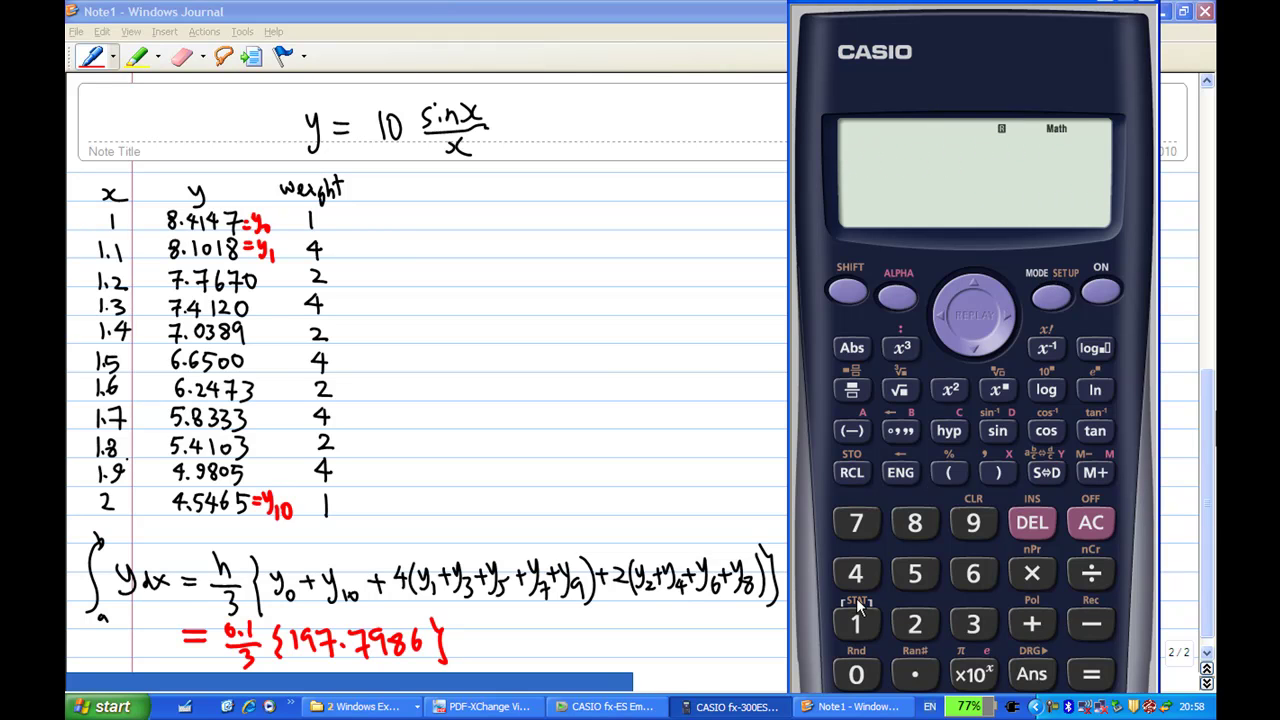
- Calculate 197.7986 × 0.1 ÷ 3
left_click(864, 626)
left_click(964, 524)
left_click(862, 526)
left_click(914, 680)
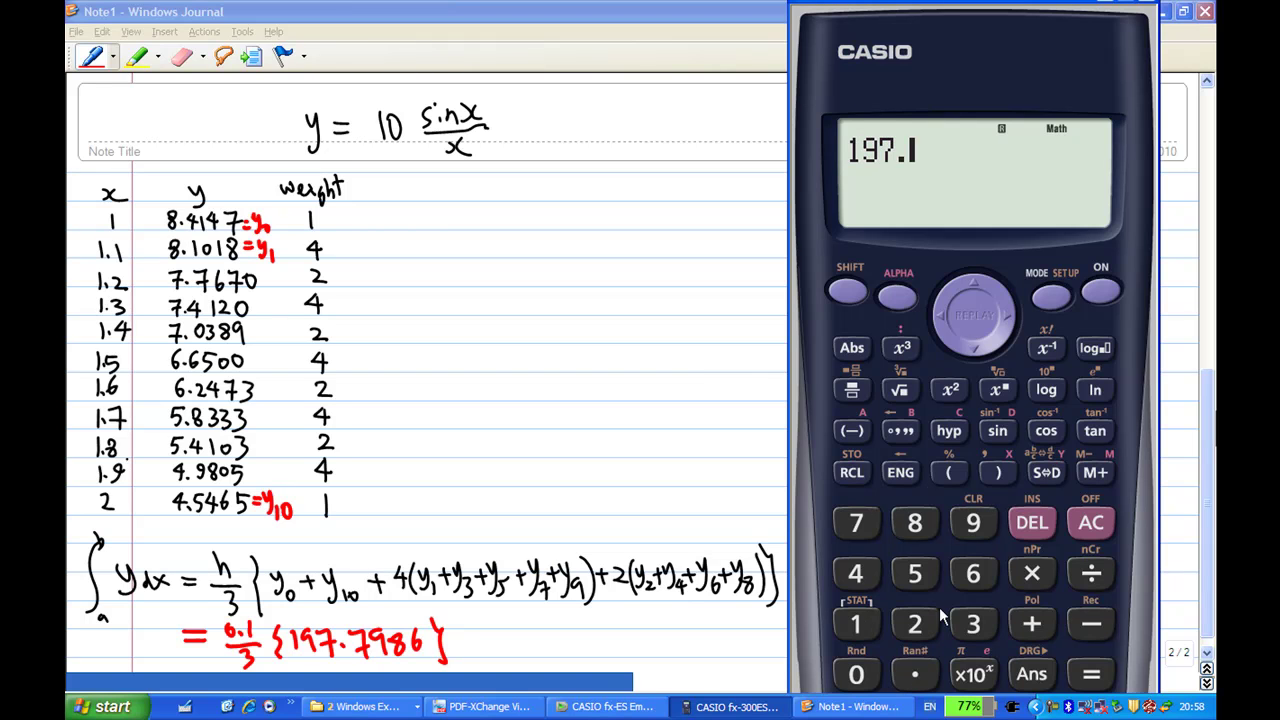
left_click(860, 526)
left_click(968, 526)
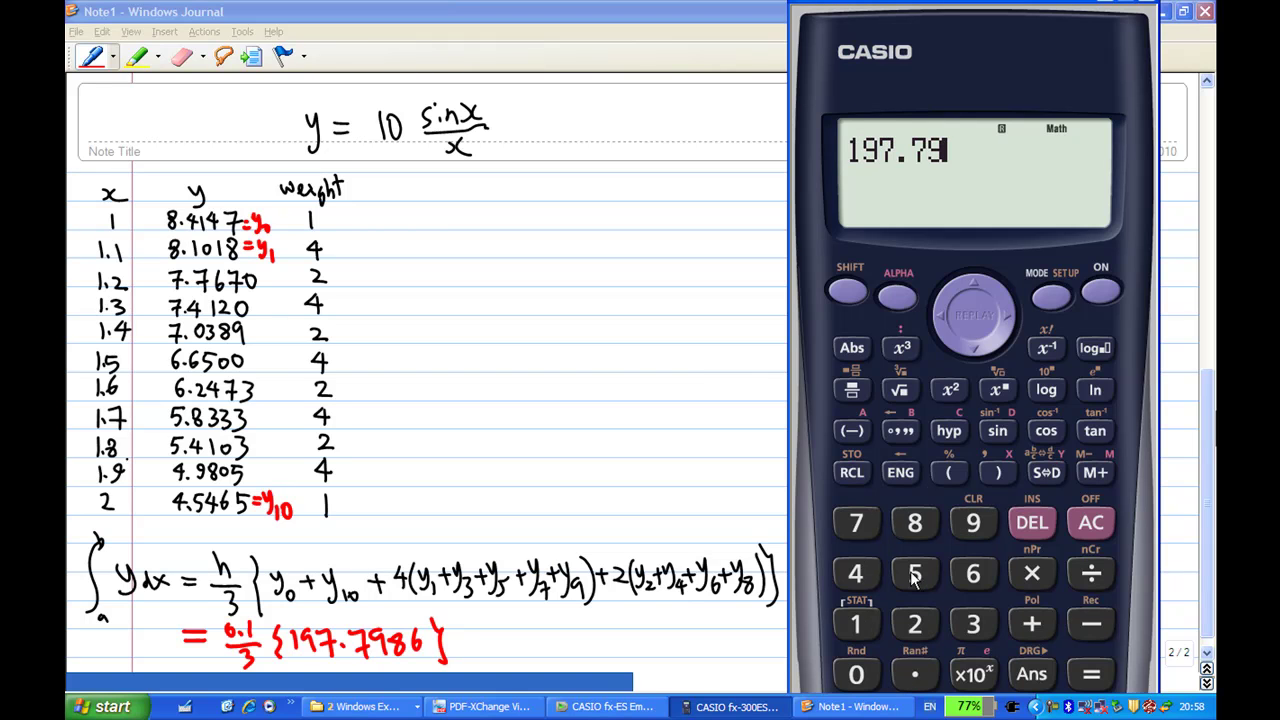
left_click(914, 524)
left_click(972, 574)
left_click(1031, 573)
left_click(856, 674)
left_click(914, 674)
left_click(855, 621)
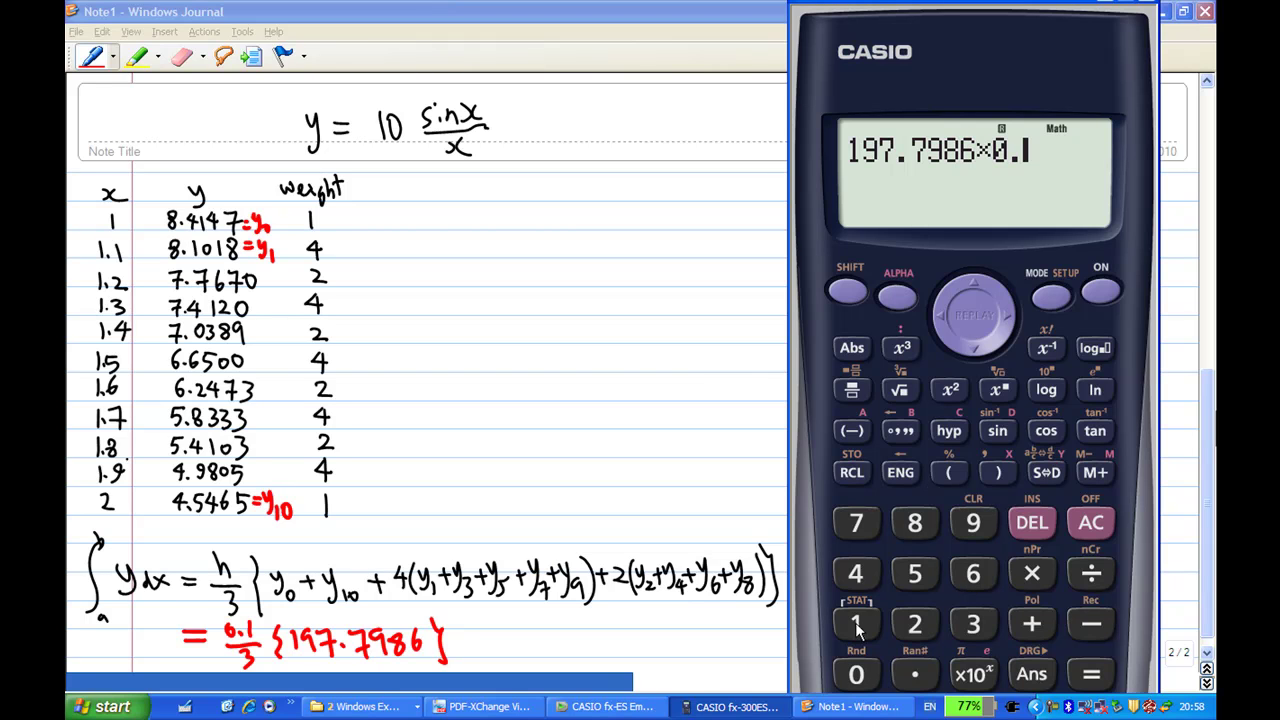
left_click(1091, 573)
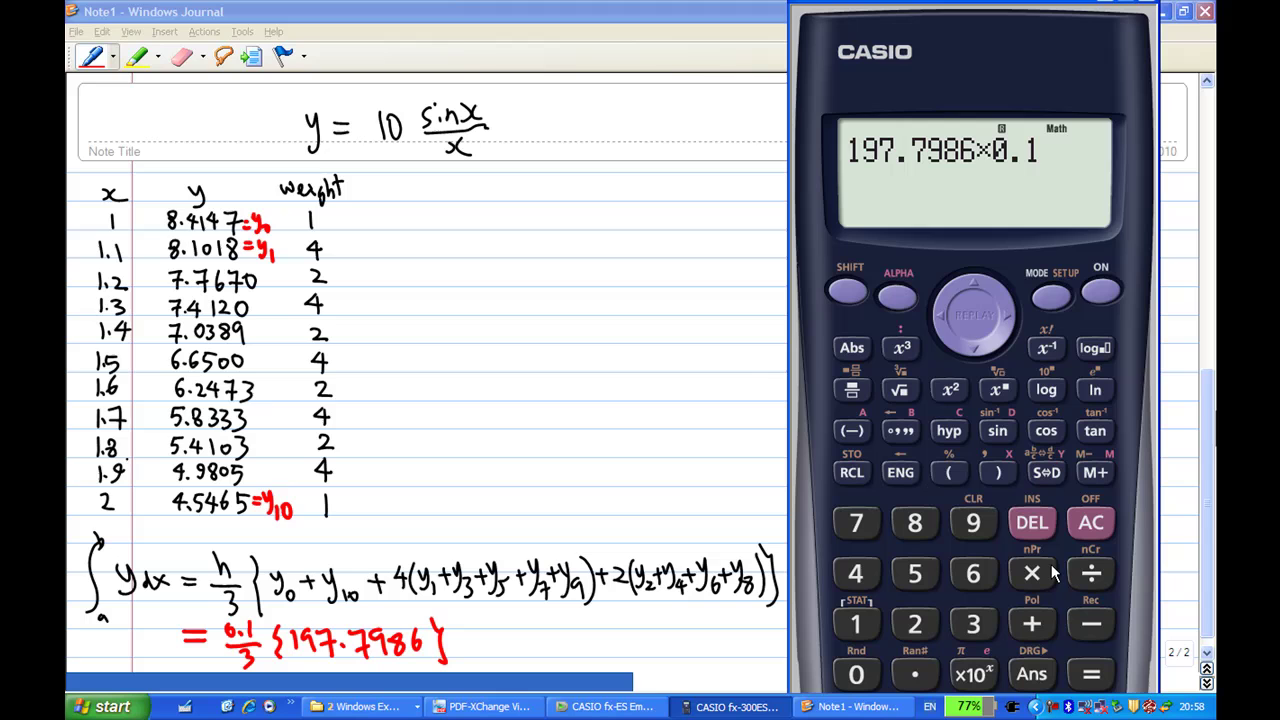
left_click(972, 625)
left_click(1090, 670)
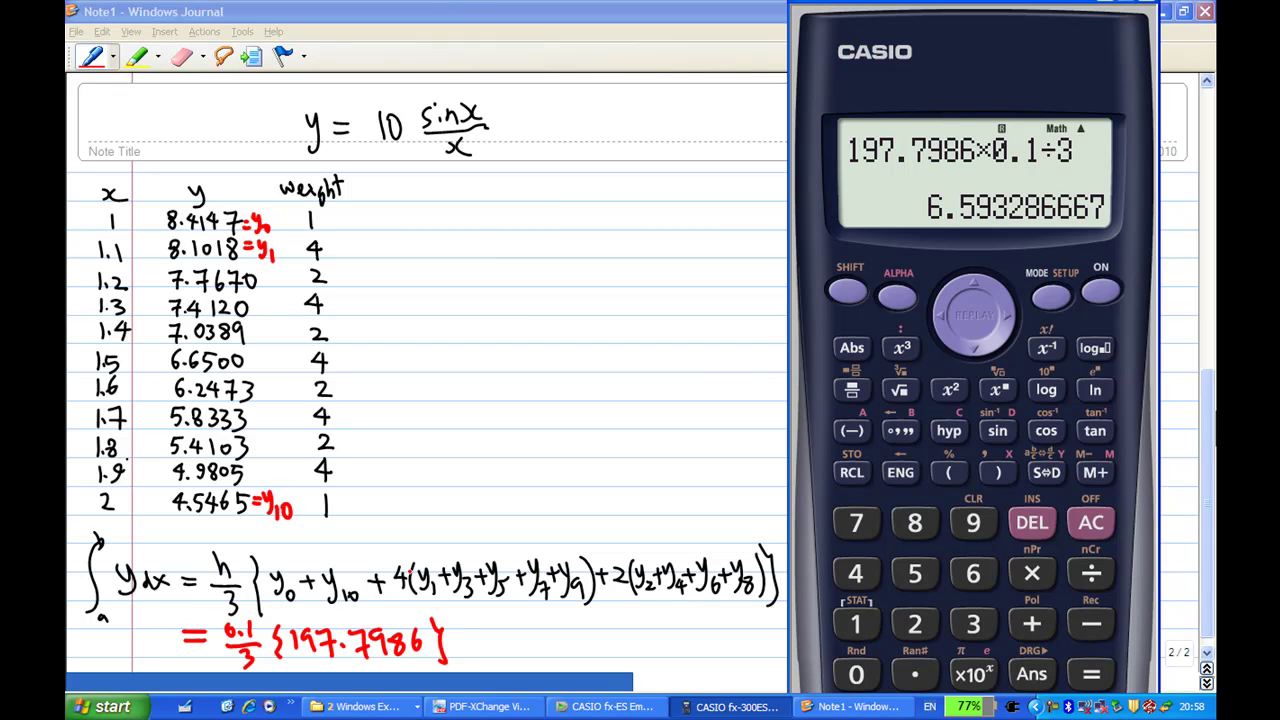
- In Windows Journal, write the result = 6.5933 in red after the bracket, and bring the CASIO calculator back up
left_click(110, 78)
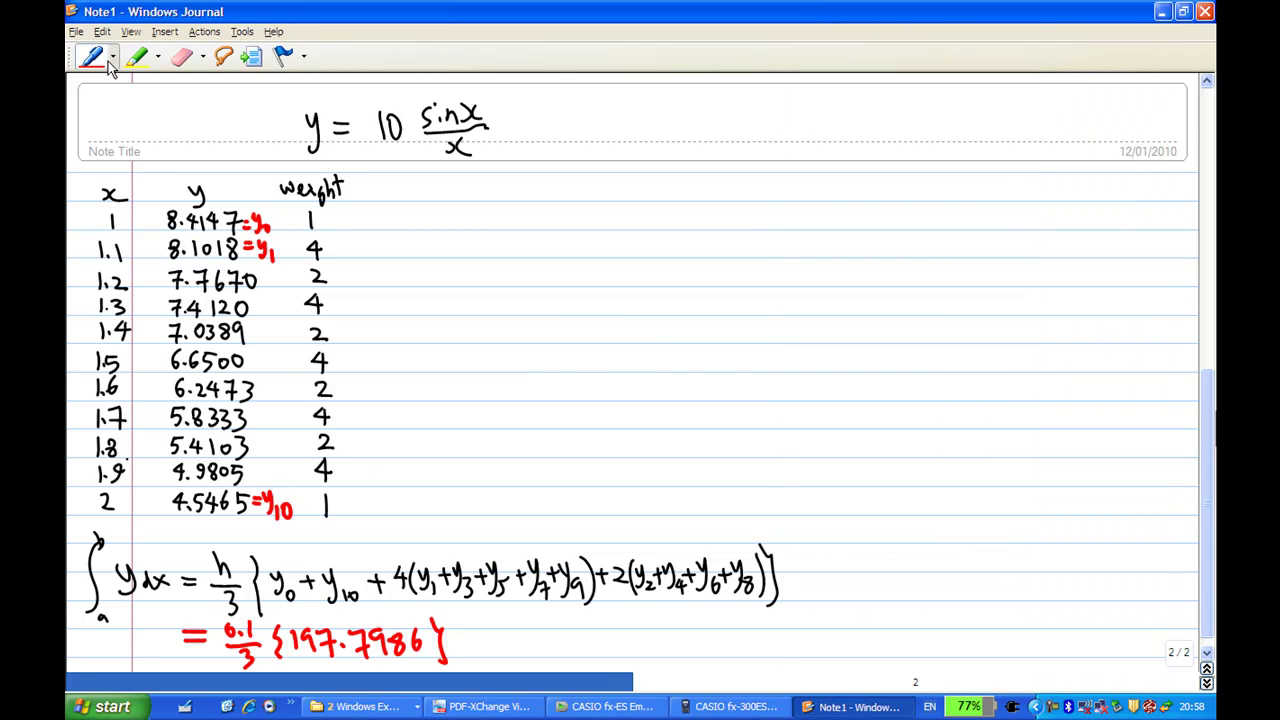
mouse_move(458, 631)
left_mouse_down()
mouse_move(482, 630)
mouse_move(484, 642)
left_mouse_up()
mouse_move(503, 620)
left_mouse_down()
mouse_move(494, 645)
mouse_move(541, 622)
left_mouse_up()
left_click(514, 646)
mouse_move(526, 625)
left_mouse_down()
mouse_move(524, 650)
mouse_move(546, 632)
mouse_move(558, 647)
left_mouse_up()
left_click_drag(568, 624, 574, 649)
left_click_drag(586, 620, 596, 647)
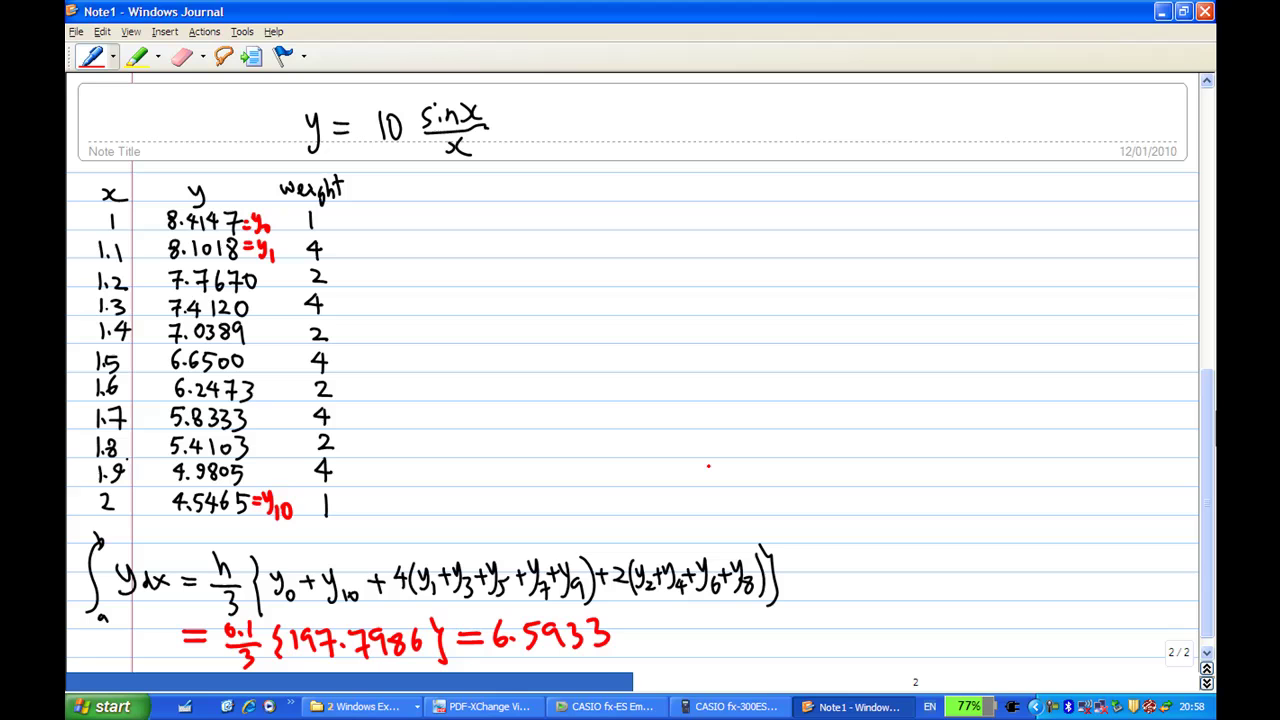
left_click(735, 706)
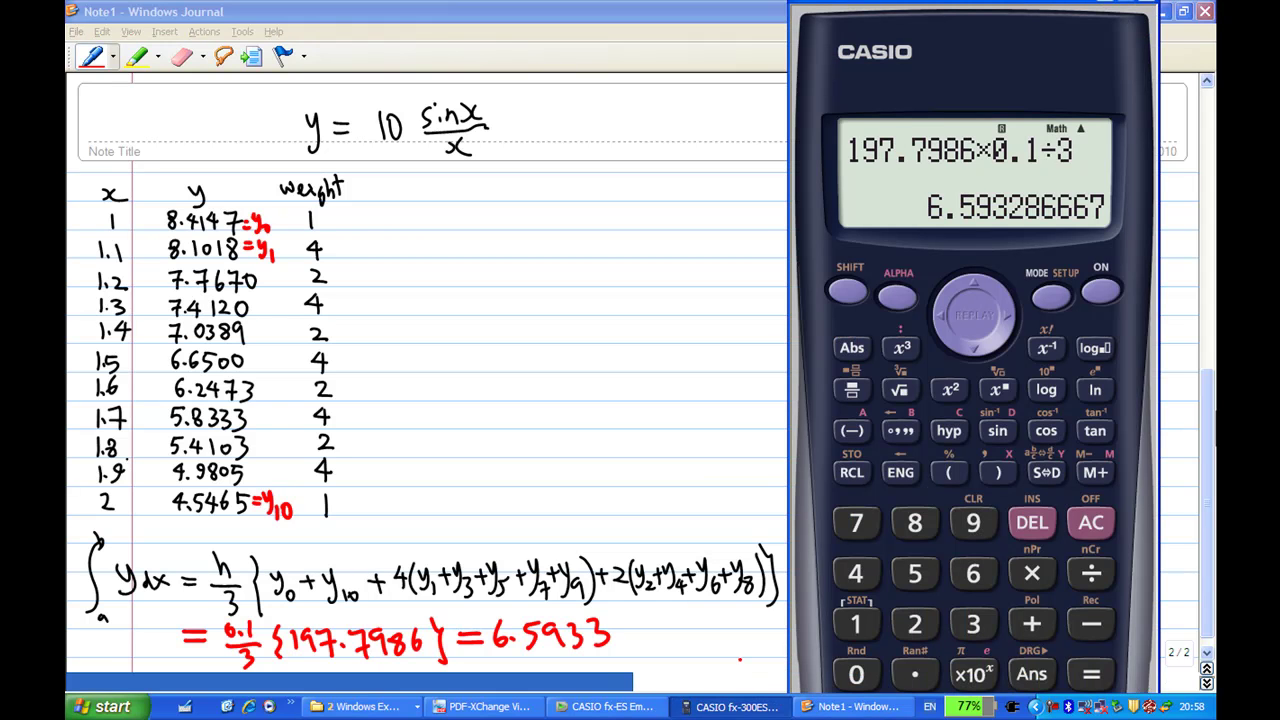